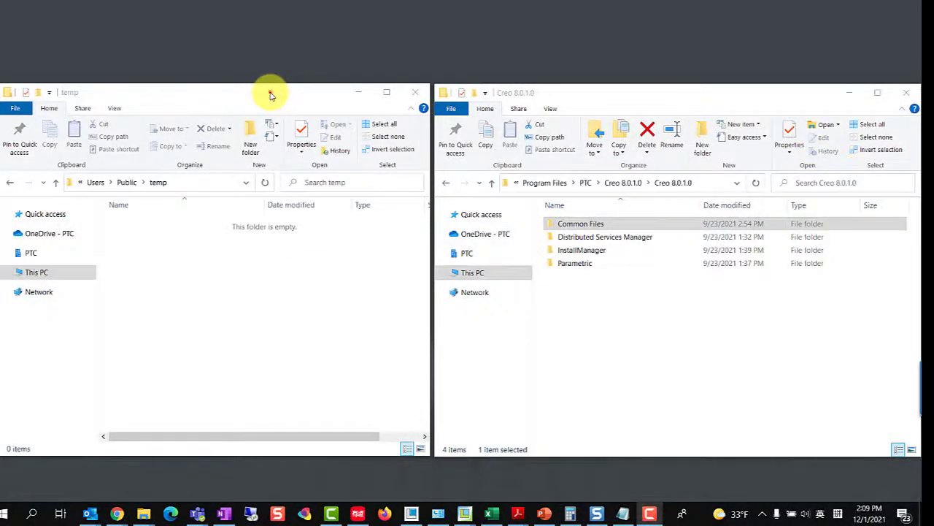
Step: Browse the Creo 8.0.1.0 folder down to Common Files\text\usascii
{"action": "left_click", "coordinate": [271, 94]}
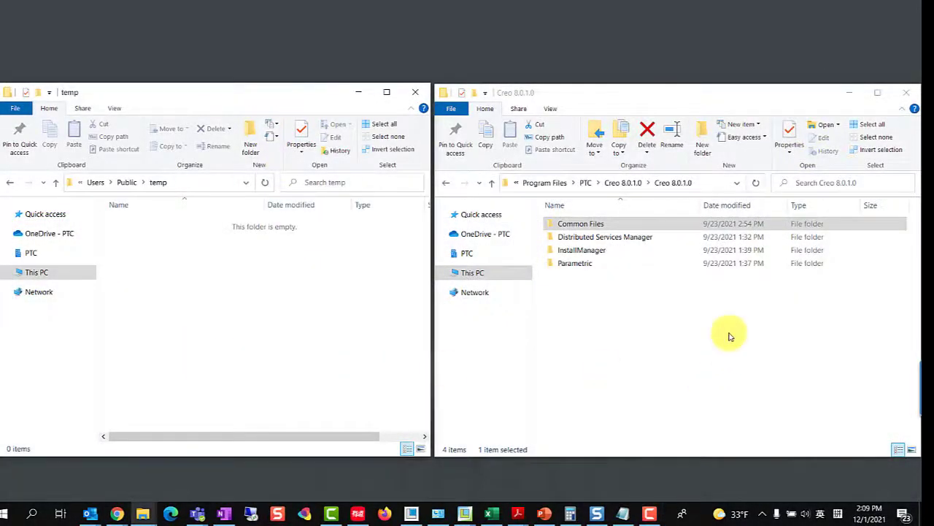
{"action": "left_click", "coordinate": [638, 91]}
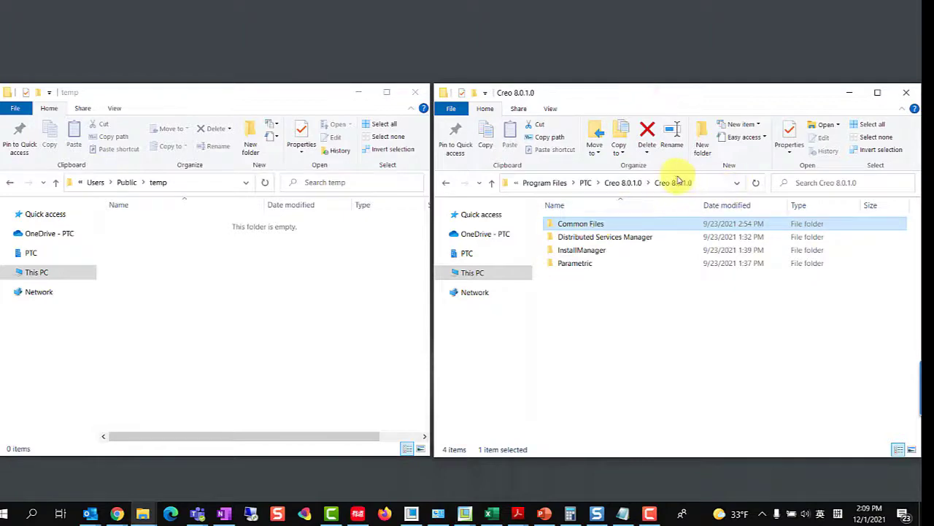
{"action": "double_click", "coordinate": [579, 222]}
{"action": "left_click_drag", "start_coordinate": [928, 241], "coordinate": [912, 369]}
{"action": "double_click", "coordinate": [584, 419]}
{"action": "left_click_drag", "start_coordinate": [928, 218], "coordinate": [927, 252]}
{"action": "double_click", "coordinate": [564, 292]}
{"action": "left_click_drag", "start_coordinate": [925, 211], "coordinate": [912, 390]}
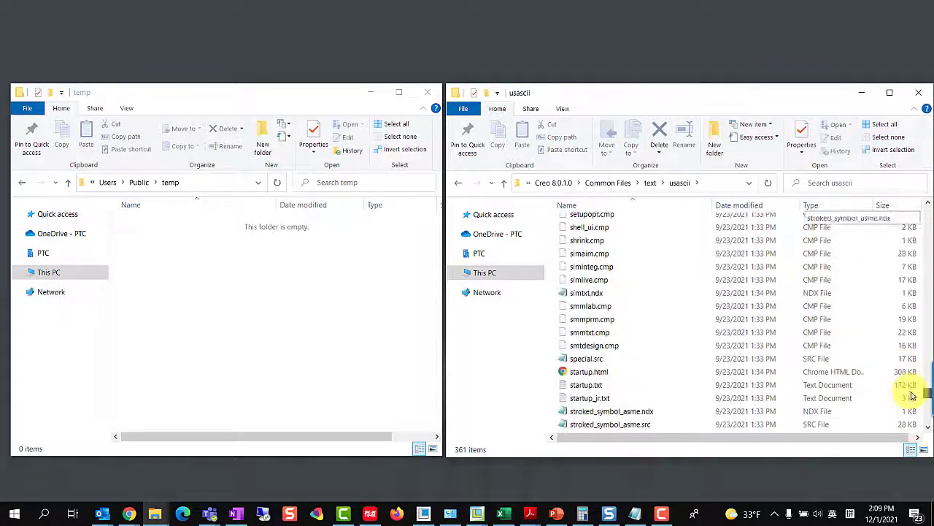
Step: Copy special.src into the Public temp folder and put the usascii window away
{"action": "left_click", "coordinate": [590, 359]}
{"action": "right_click", "coordinate": [590, 358]}
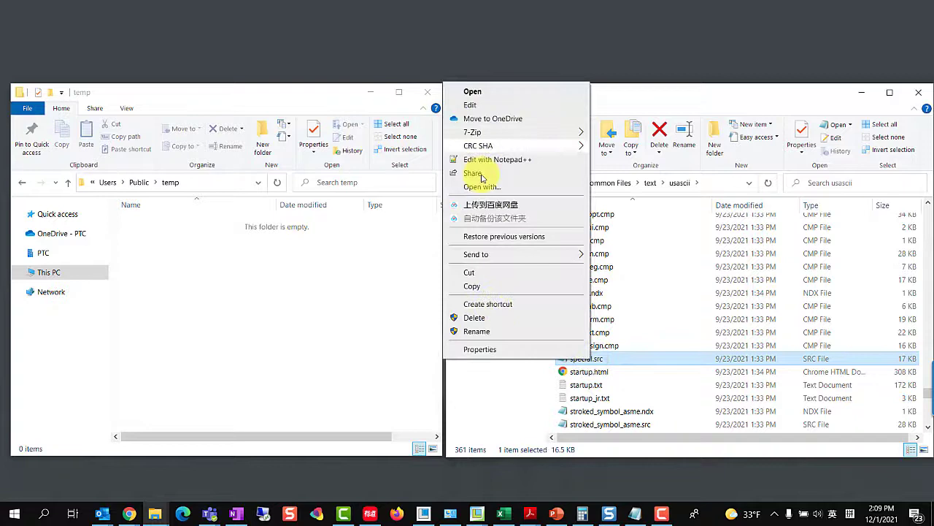
{"action": "left_click", "coordinate": [481, 289]}
{"action": "right_click", "coordinate": [200, 275]}
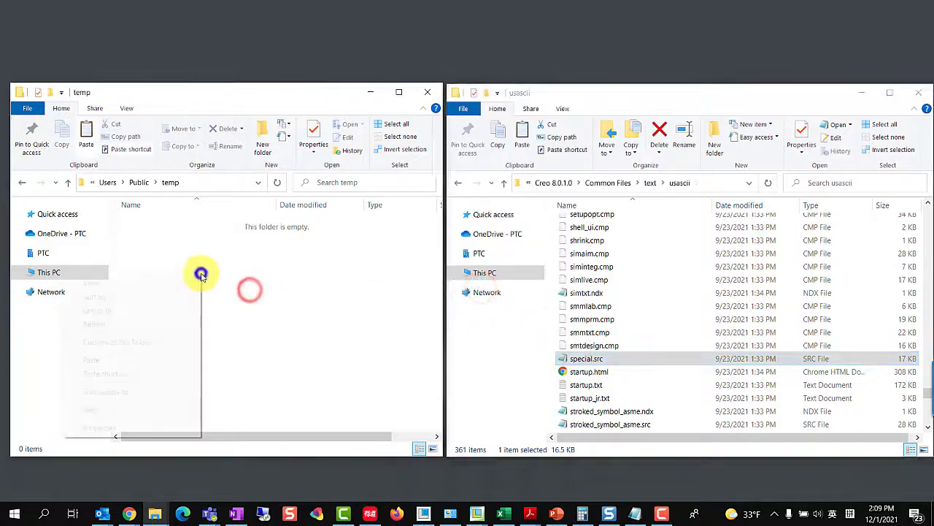
{"action": "left_click", "coordinate": [92, 360]}
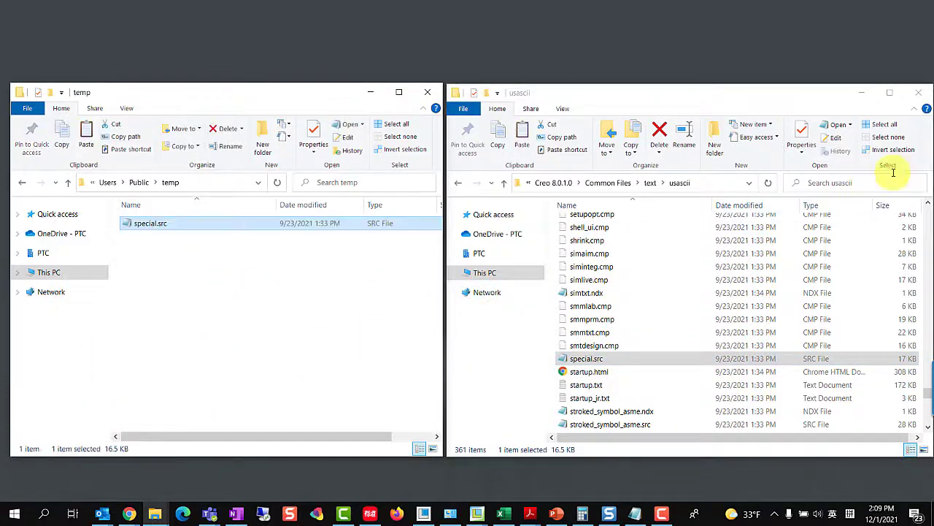
{"action": "left_click", "coordinate": [860, 93]}
{"action": "left_click", "coordinate": [182, 274]}
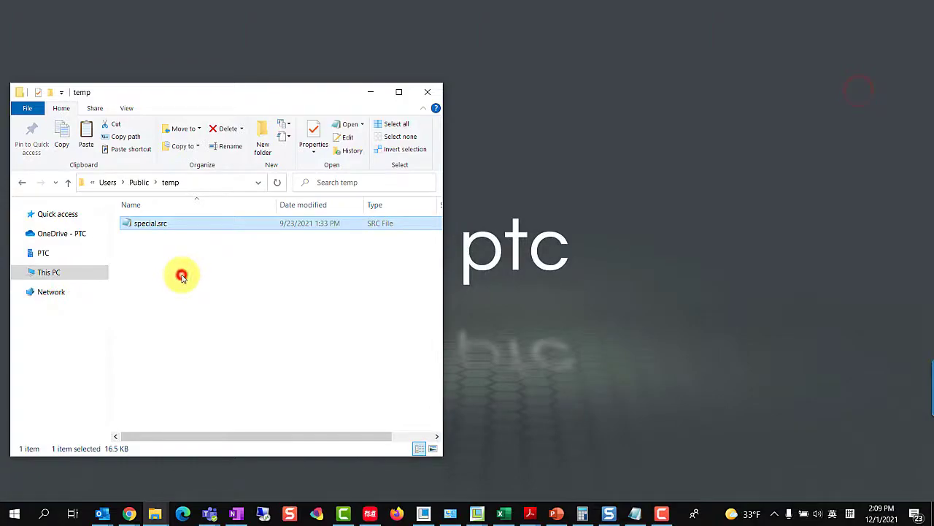
Step: Open the temp copy of special.src in Notepad, maximized, scrolled to the final symbol definitions
{"action": "double_click", "coordinate": [147, 225]}
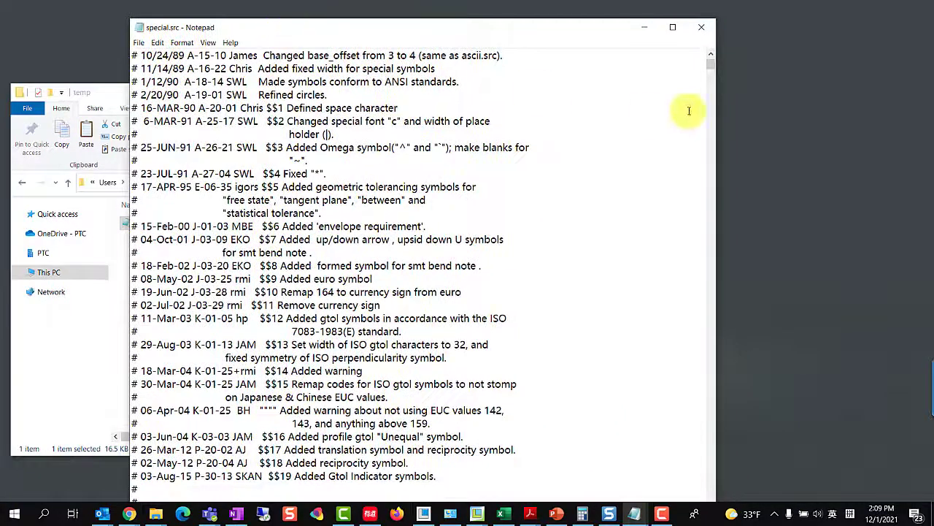
{"action": "left_click_drag", "start_coordinate": [712, 68], "coordinate": [706, 499]}
{"action": "scroll", "coordinate": [334, 398], "scroll_direction": "down", "scroll_amount": 20}
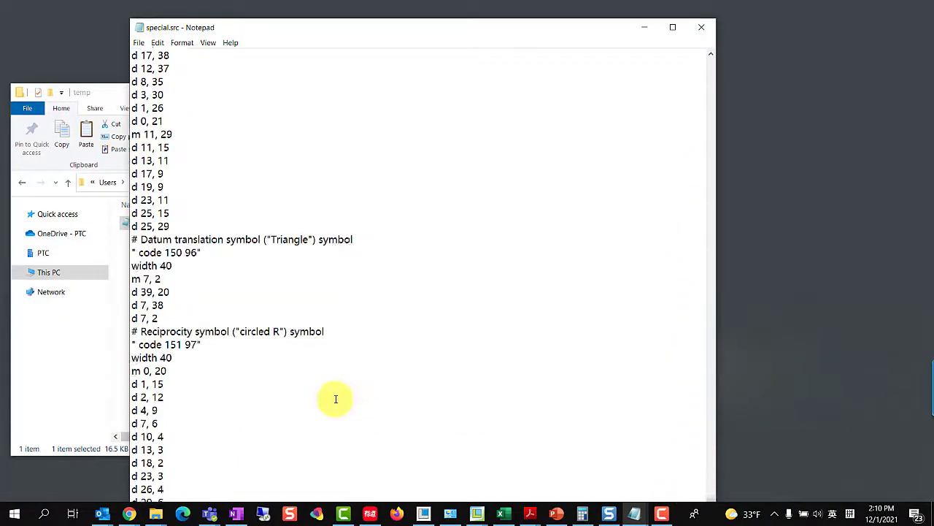
{"action": "left_click", "coordinate": [672, 27]}
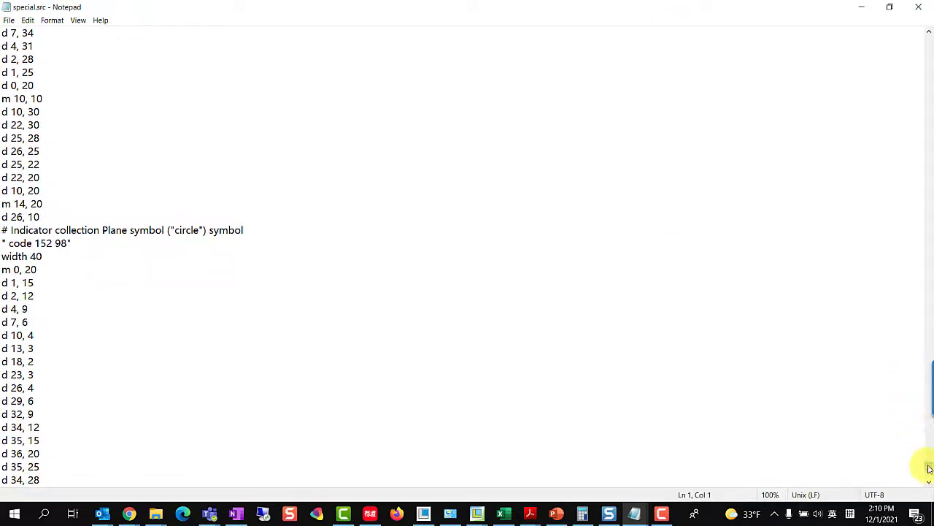
{"action": "scroll", "coordinate": [929, 469], "scroll_direction": "down", "scroll_amount": 7}
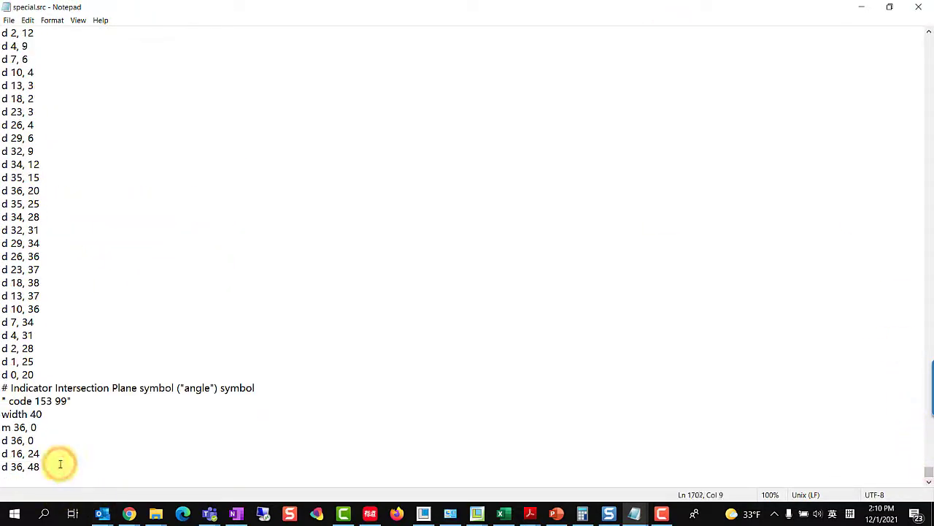
Step: Paste the '# Custom symbol' block (code 154 9a, height 32, width 32) at the file's end
{"action": "right_click", "coordinate": [16, 479]}
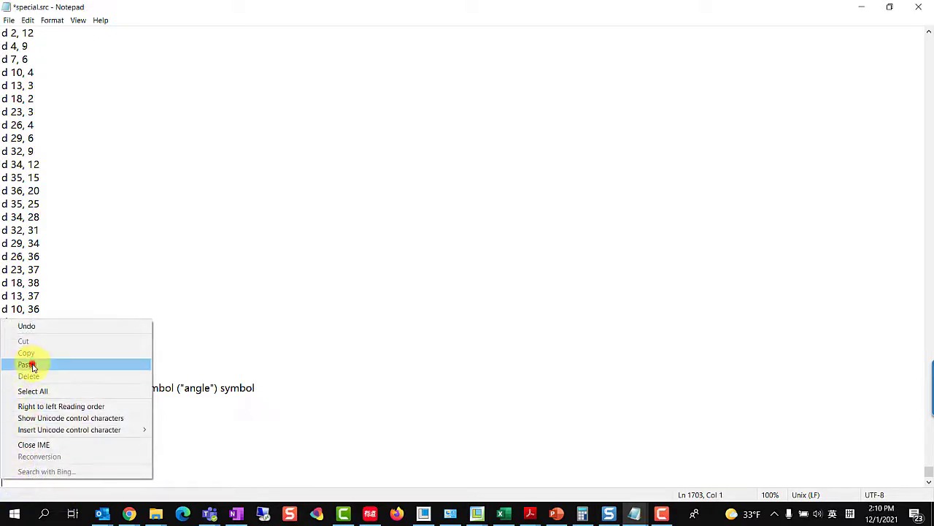
{"action": "left_click", "coordinate": [32, 367]}
{"action": "left_click_drag", "start_coordinate": [94, 422], "coordinate": [4, 181]}
{"action": "left_click", "coordinate": [205, 276]}
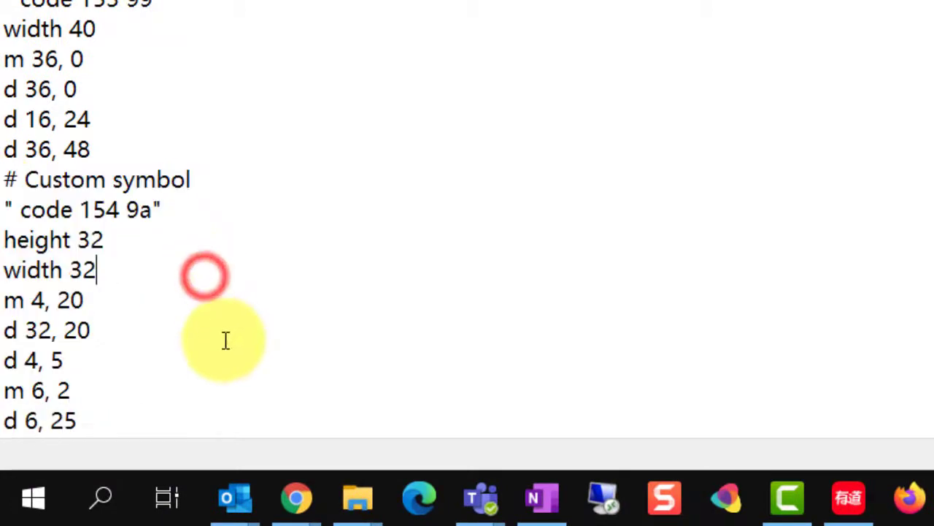
{"action": "left_click_drag", "start_coordinate": [162, 210], "coordinate": [4, 208]}
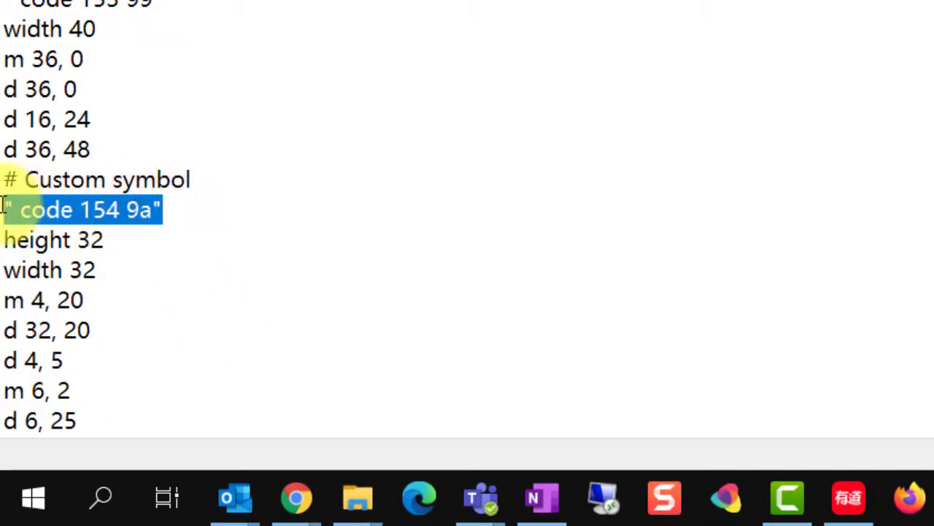
{"action": "left_click", "coordinate": [118, 272]}
{"action": "left_click_drag", "start_coordinate": [161, 273], "coordinate": [3, 245]}
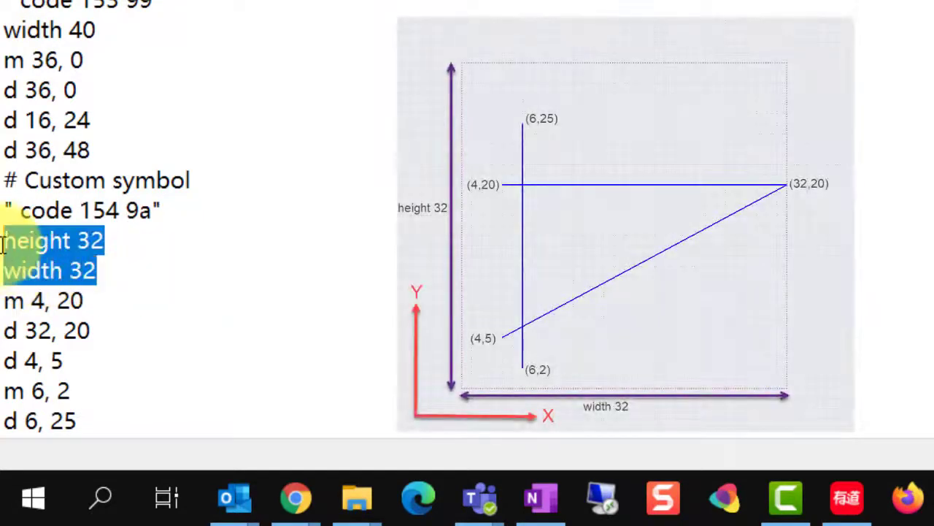
Step: Review the symbol's m/d coordinate lines, then save and close special.src
{"action": "left_click", "coordinate": [160, 340]}
{"action": "left_click_drag", "start_coordinate": [127, 421], "coordinate": [4, 296]}
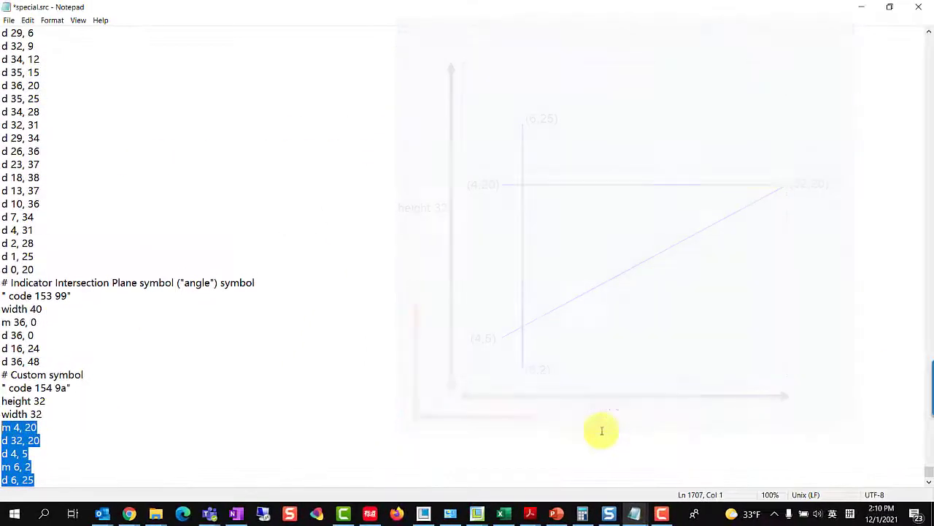
{"action": "left_click", "coordinate": [397, 363]}
{"action": "left_click", "coordinate": [8, 21]}
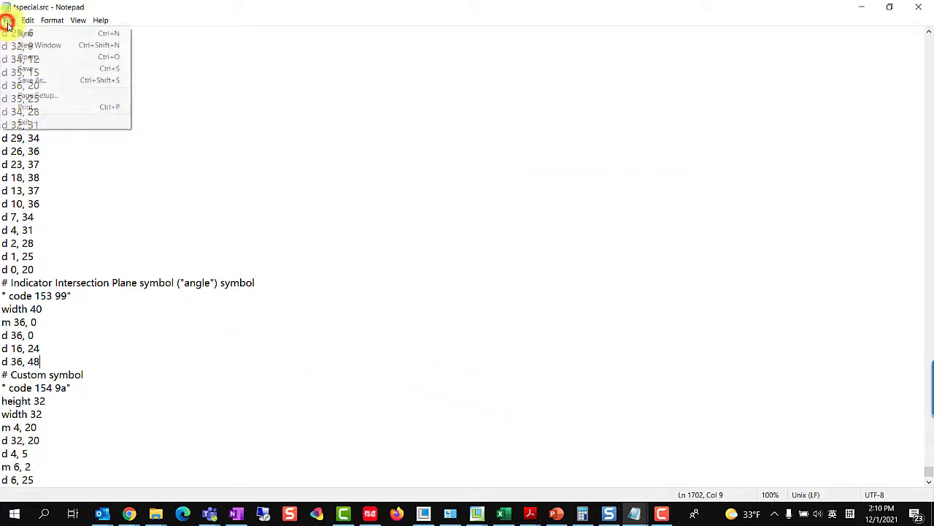
{"action": "left_click", "coordinate": [19, 65]}
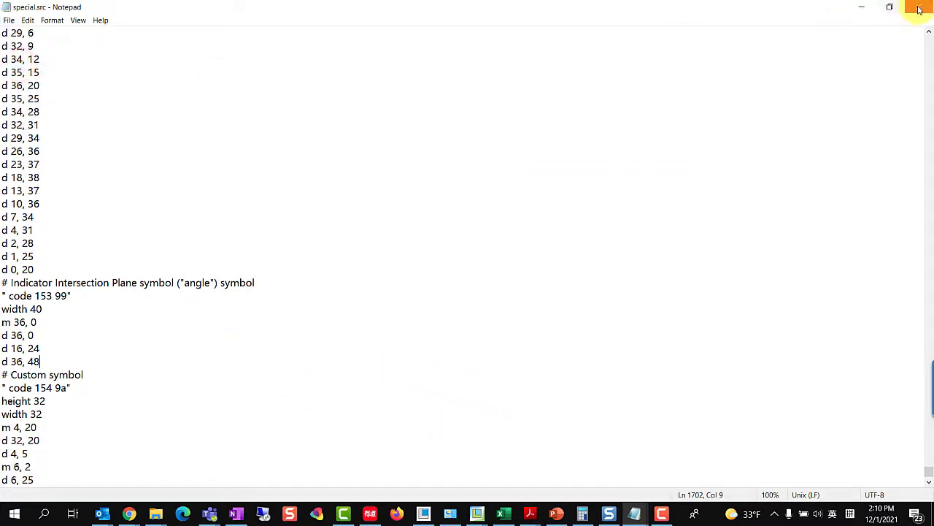
{"action": "left_click", "coordinate": [919, 10]}
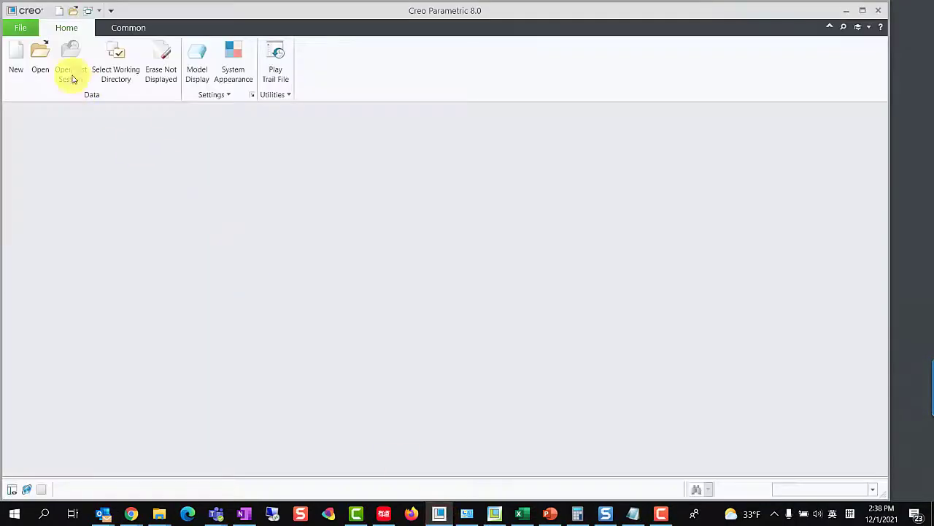
Step: Open the Installation and Administration Guide from Creo's File > Help > Reference menu
{"action": "left_click", "coordinate": [22, 29]}
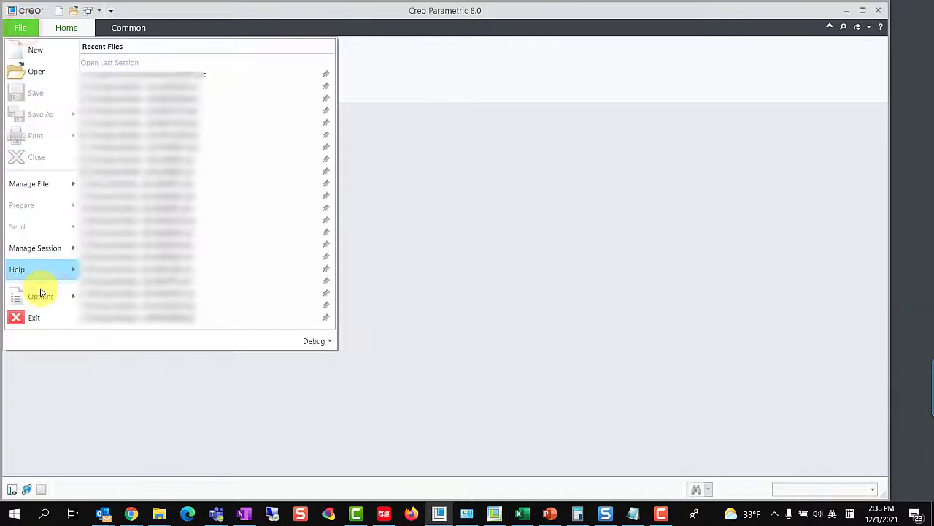
{"action": "mouse_move", "coordinate": [62, 272]}
{"action": "mouse_move", "coordinate": [167, 294]}
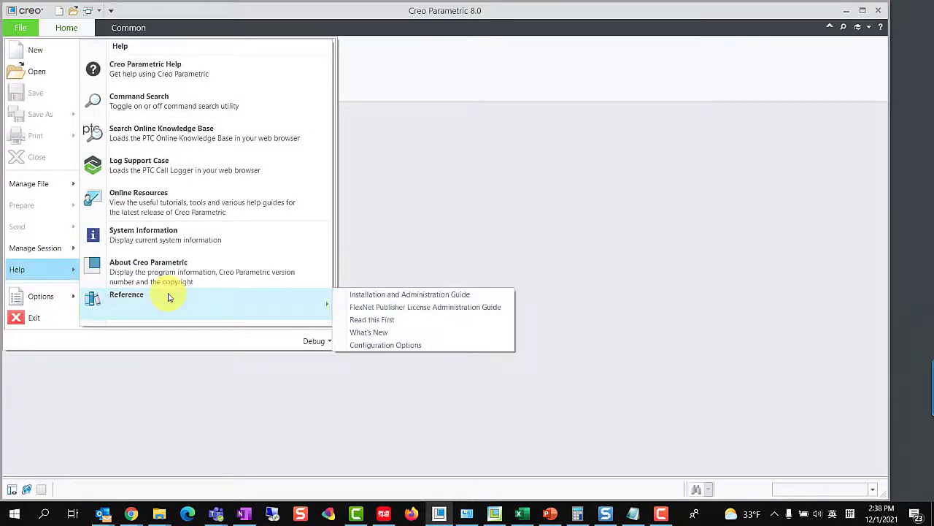
{"action": "left_click", "coordinate": [379, 295]}
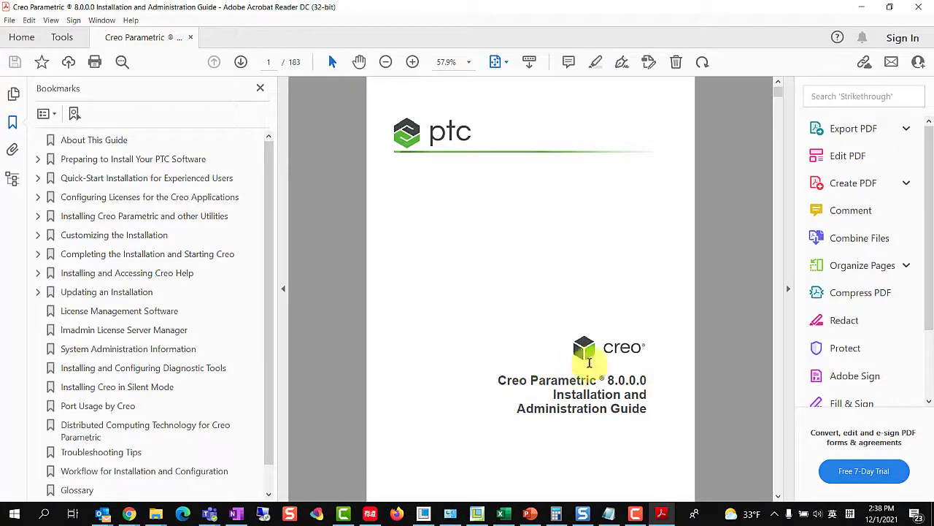
Step: Jump to the Font Definition section of the installation guide
{"action": "scroll", "coordinate": [650, 307], "scroll_direction": "down", "scroll_amount": 5}
{"action": "scroll", "coordinate": [649, 306], "scroll_direction": "down", "scroll_amount": 5}
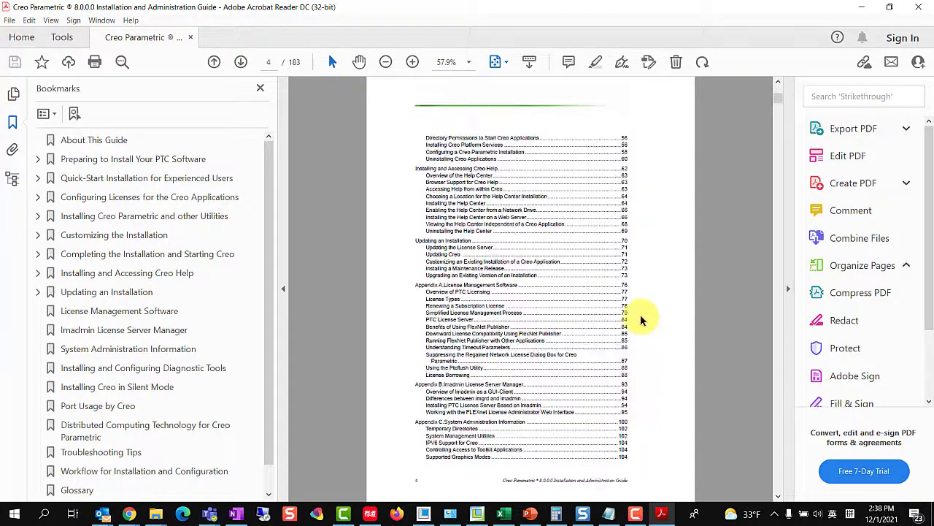
{"action": "scroll", "coordinate": [641, 314], "scroll_direction": "down", "scroll_amount": 4}
{"action": "scroll", "coordinate": [640, 316], "scroll_direction": "up", "scroll_amount": 1}
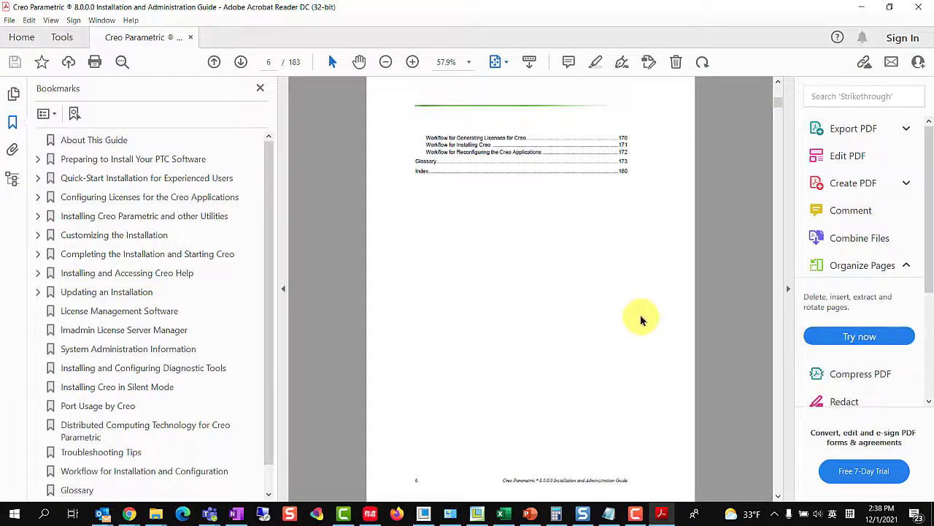
{"action": "scroll", "coordinate": [640, 316], "scroll_direction": "up", "scroll_amount": 1}
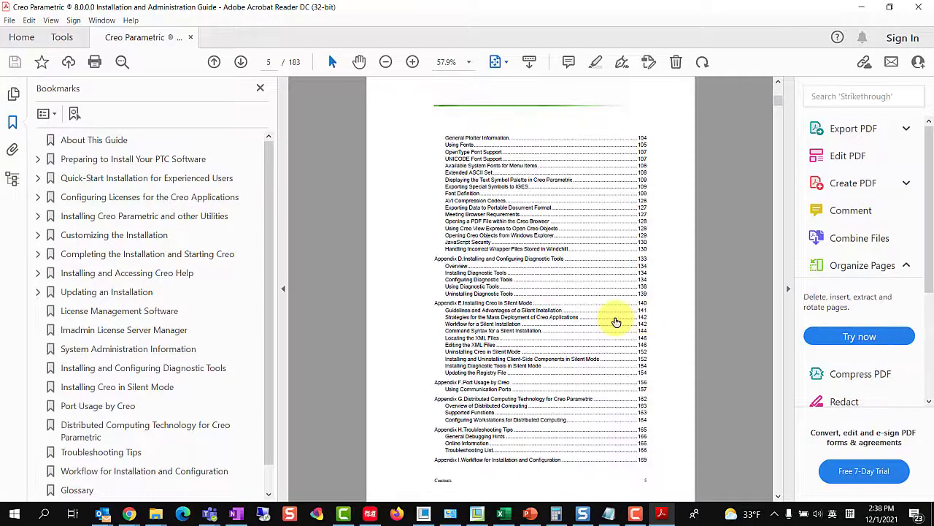
{"action": "left_click", "coordinate": [462, 194]}
{"action": "left_click", "coordinate": [283, 290]}
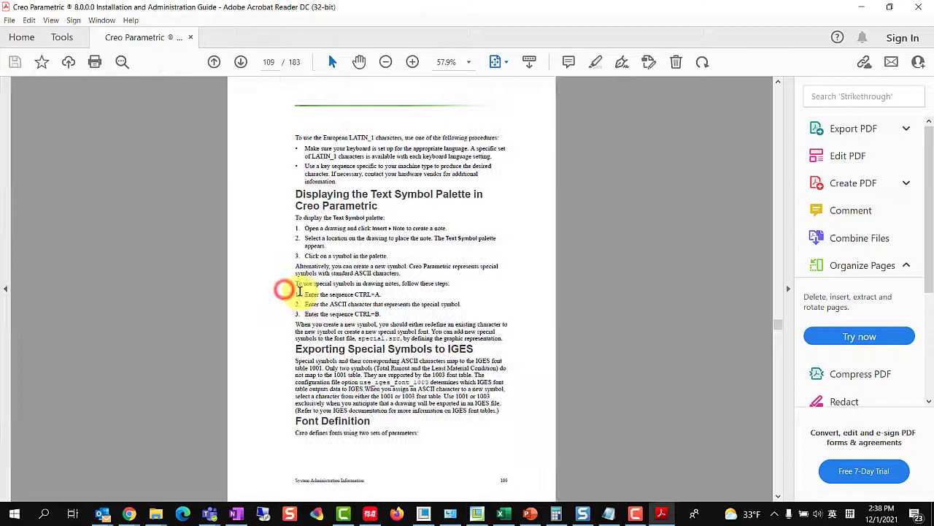
{"action": "scroll", "coordinate": [476, 297], "scroll_direction": "up", "scroll_amount": 2, "text": "ctrl"}
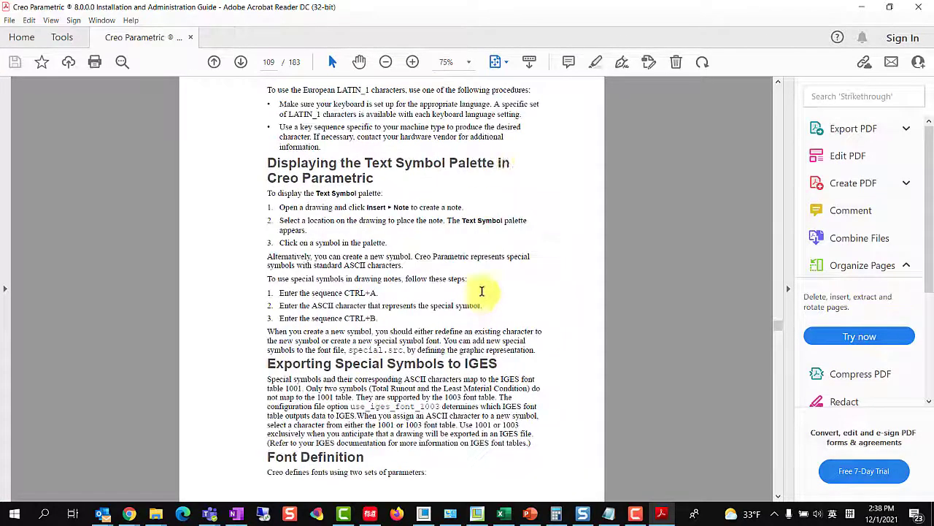
Step: Highlight the Font Definition heading and read on through pages 109–112
{"action": "triple_click", "coordinate": [364, 457]}
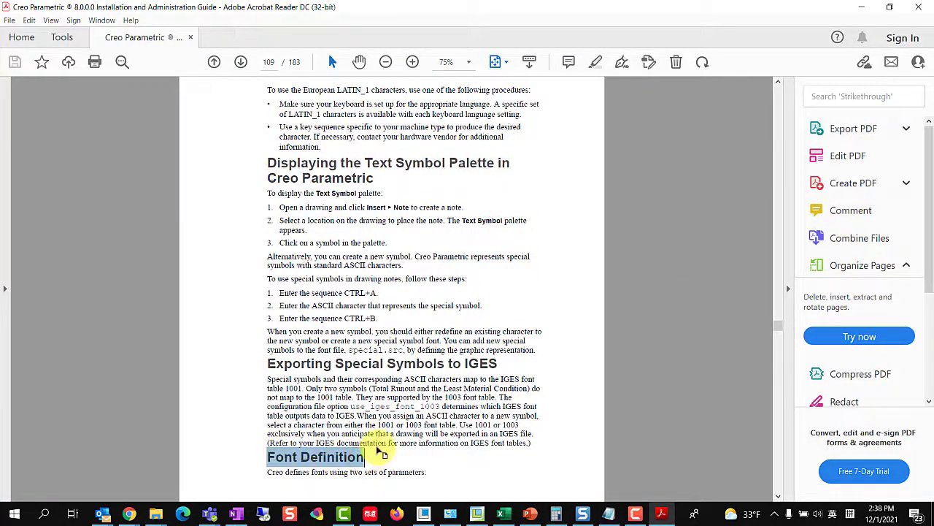
{"action": "scroll", "coordinate": [684, 391], "scroll_direction": "down", "scroll_amount": 3}
{"action": "scroll", "coordinate": [685, 394], "scroll_direction": "down", "scroll_amount": 15}
{"action": "scroll", "coordinate": [684, 394], "scroll_direction": "down", "scroll_amount": 8}
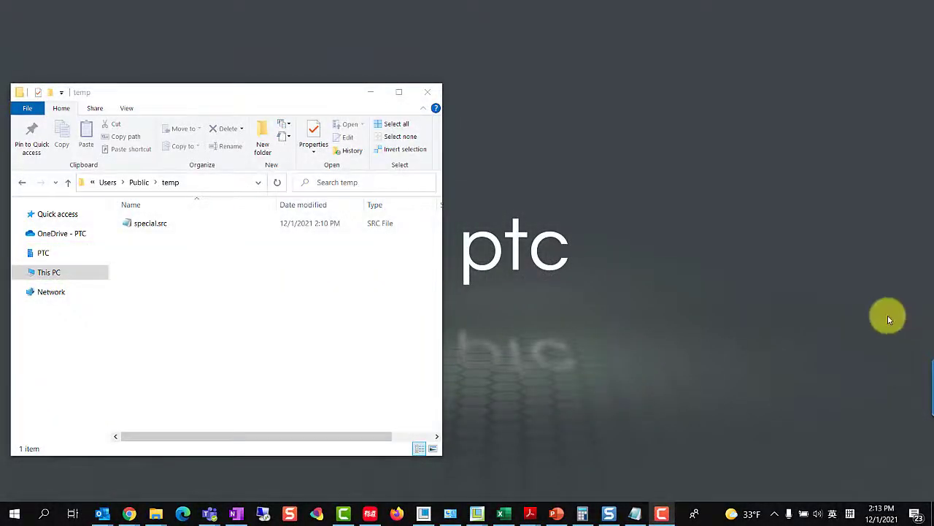
Step: Navigate from usascii up to Common Files and into x86e_win64\obj
{"action": "mouse_move", "coordinate": [154, 509]}
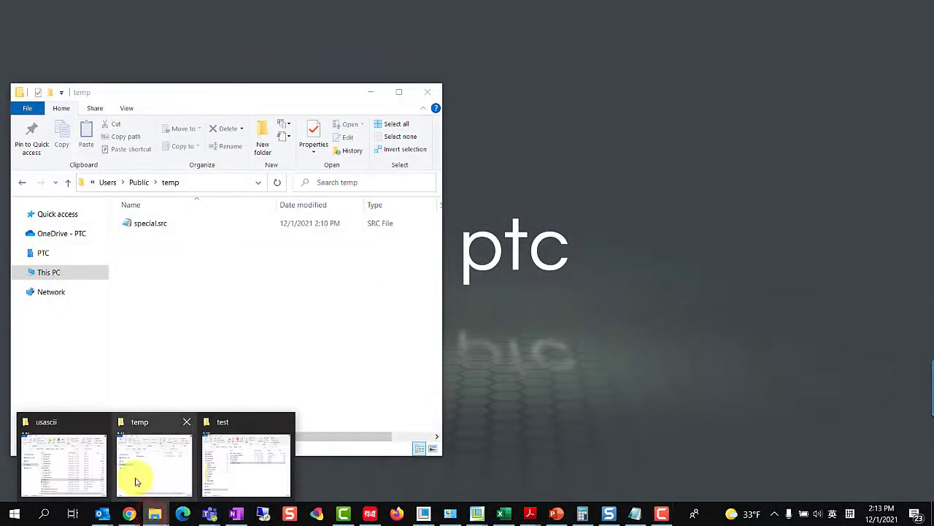
{"action": "left_click", "coordinate": [78, 463]}
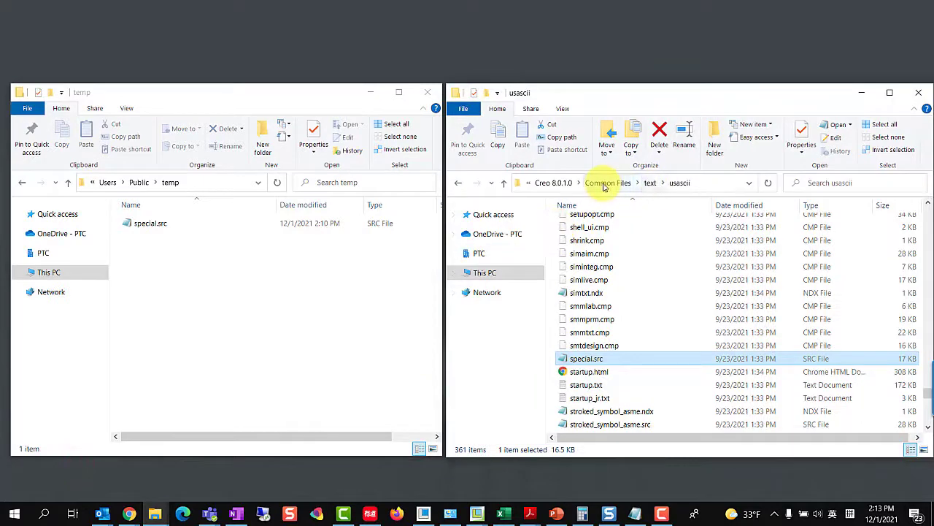
{"action": "left_click", "coordinate": [605, 183]}
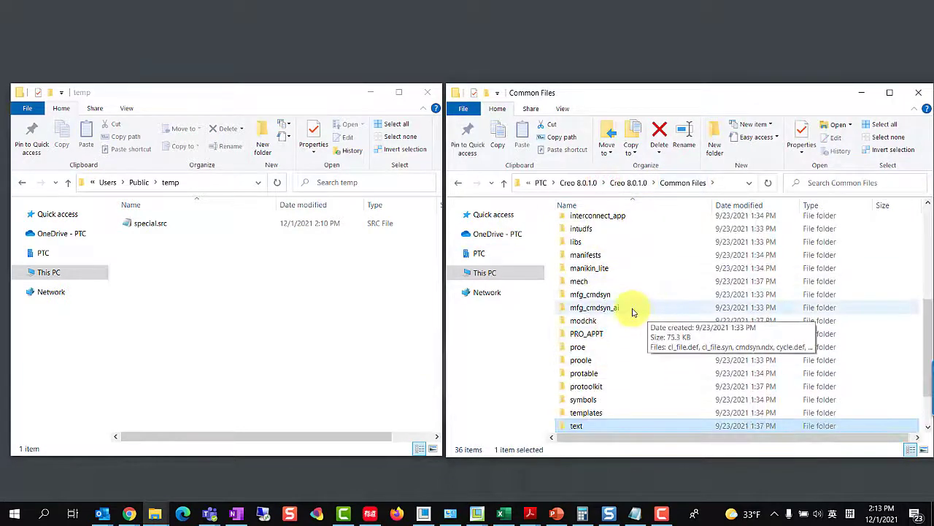
{"action": "scroll", "coordinate": [622, 335], "scroll_direction": "down", "scroll_amount": 2}
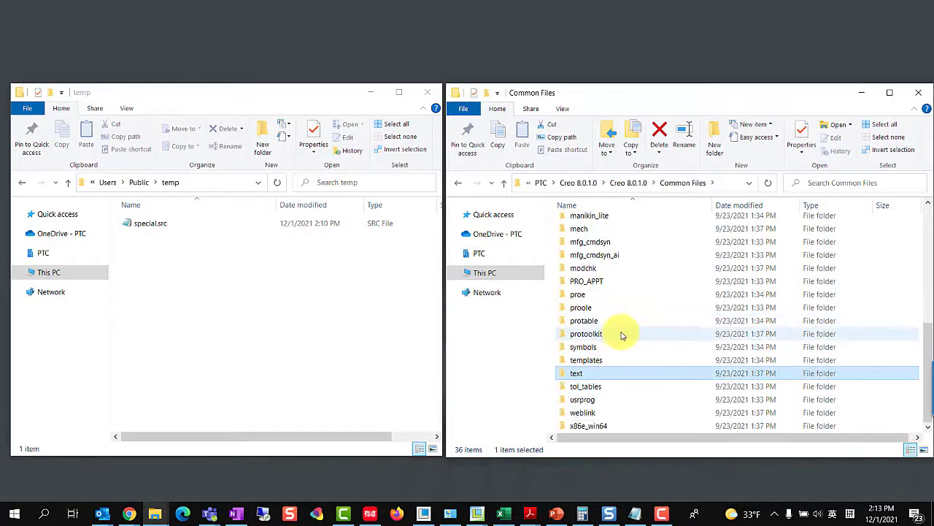
{"action": "left_click", "coordinate": [589, 429]}
{"action": "double_click", "coordinate": [588, 430]}
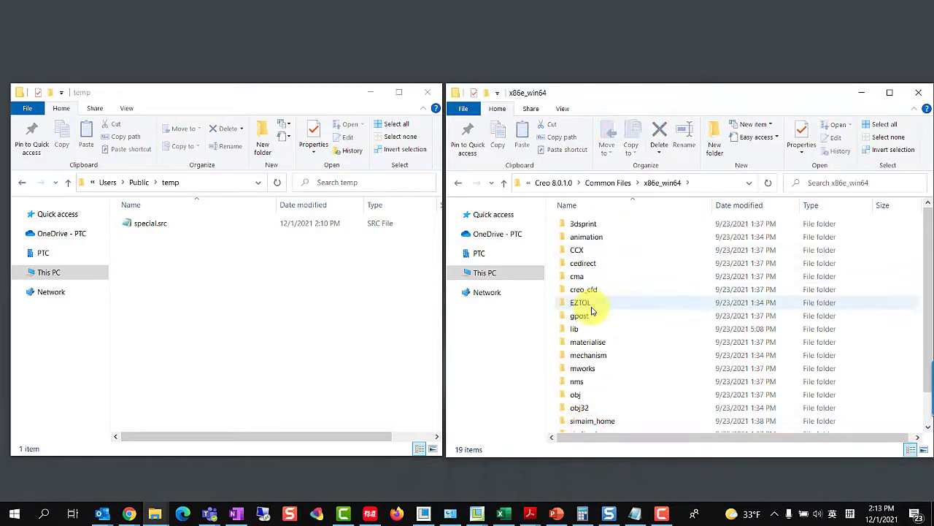
{"action": "scroll", "coordinate": [588, 320], "scroll_direction": "down", "scroll_amount": 1}
{"action": "double_click", "coordinate": [576, 360]}
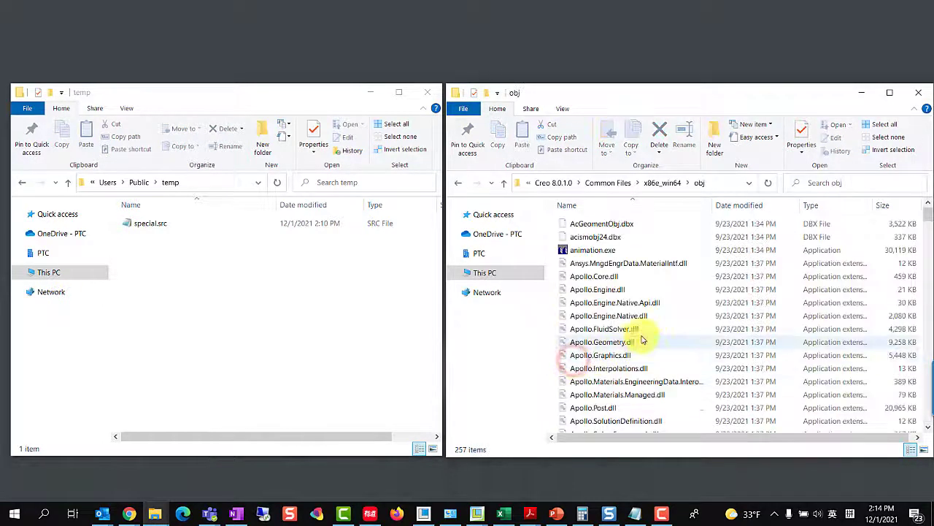
{"action": "scroll", "coordinate": [723, 296], "scroll_direction": "down", "scroll_amount": 5}
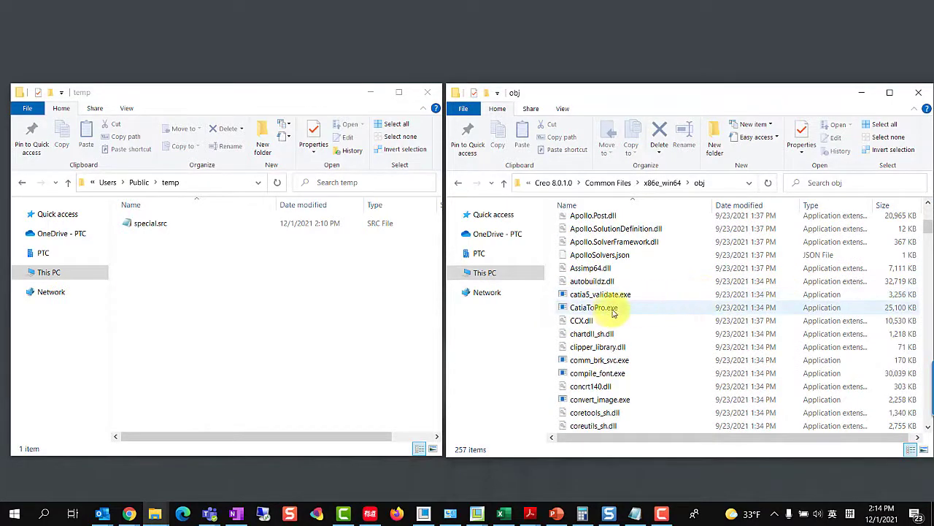
Step: Copy compile_font.exe into the temp folder beside special.src
{"action": "left_click", "coordinate": [612, 375]}
{"action": "right_click", "coordinate": [612, 375]}
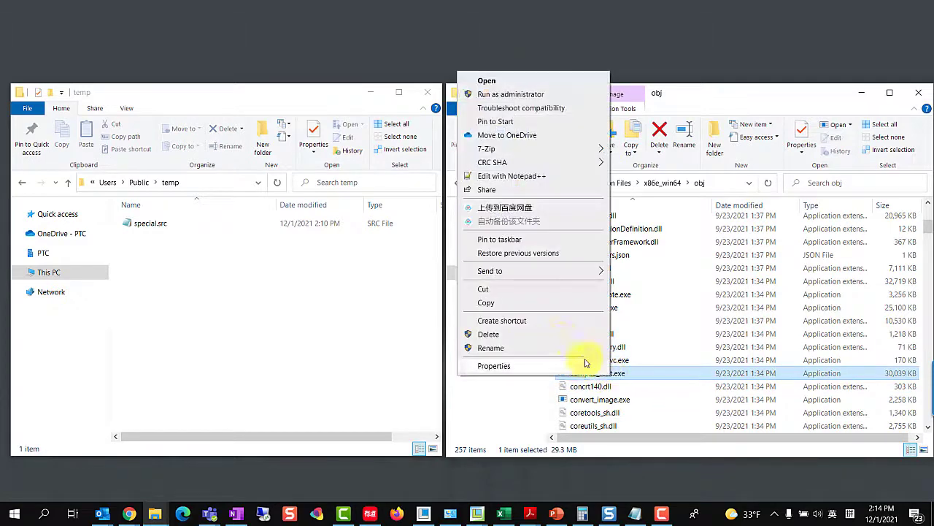
{"action": "left_click", "coordinate": [498, 305]}
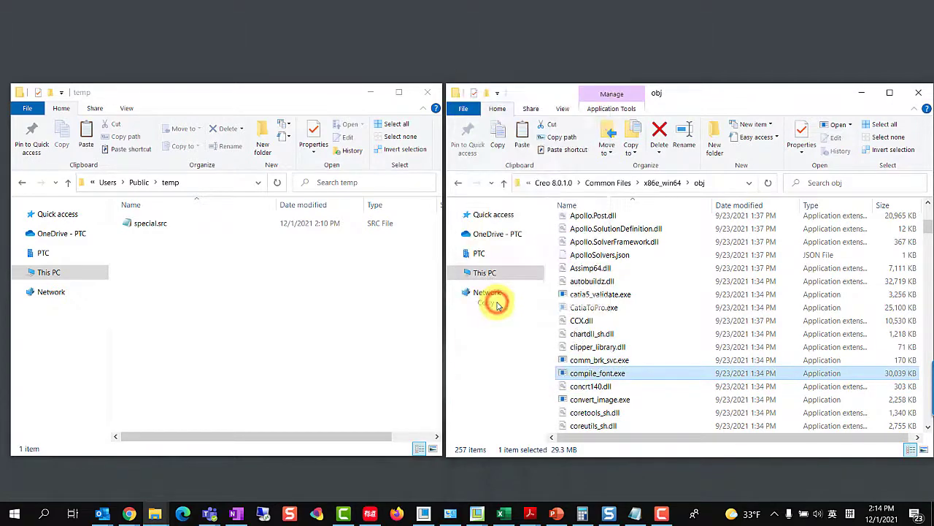
{"action": "right_click", "coordinate": [173, 262]}
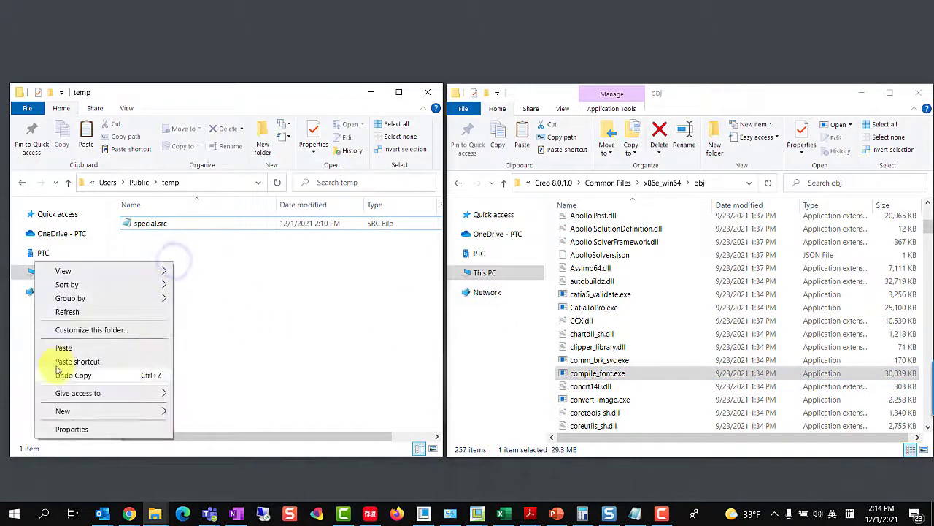
{"action": "left_click", "coordinate": [65, 347]}
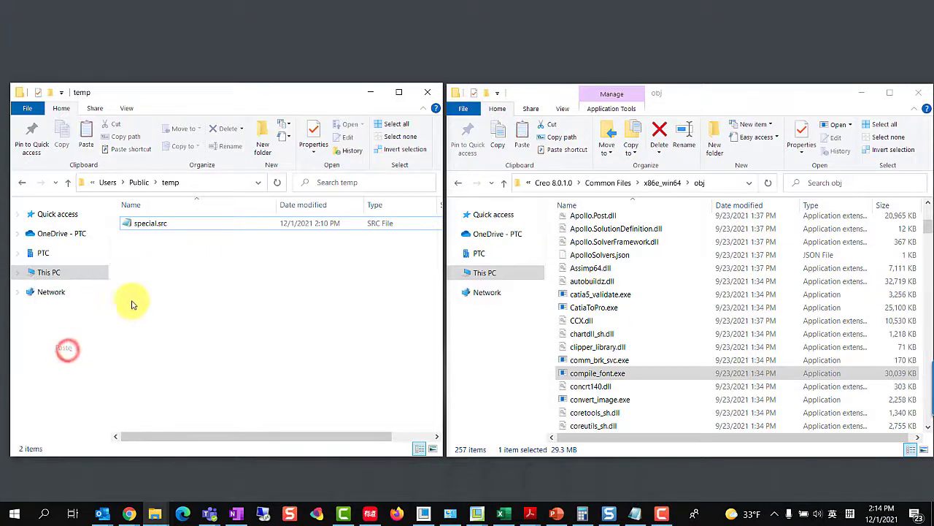
{"action": "left_click", "coordinate": [184, 281]}
{"action": "left_click", "coordinate": [860, 94]}
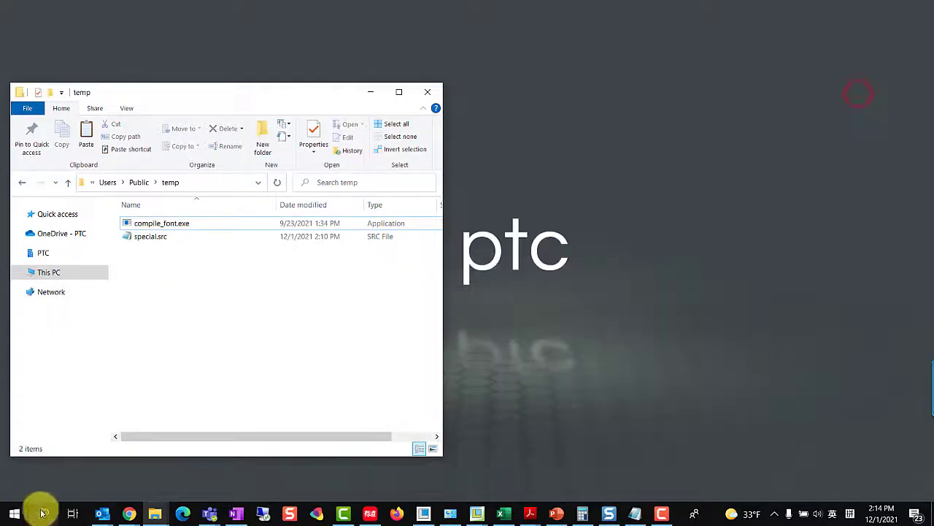
Step: Launch Command Prompt as administrator and copy the temp folder's full path
{"action": "left_click", "coordinate": [44, 513]}
{"action": "right_click", "coordinate": [133, 281]}
{"action": "left_click", "coordinate": [194, 303]}
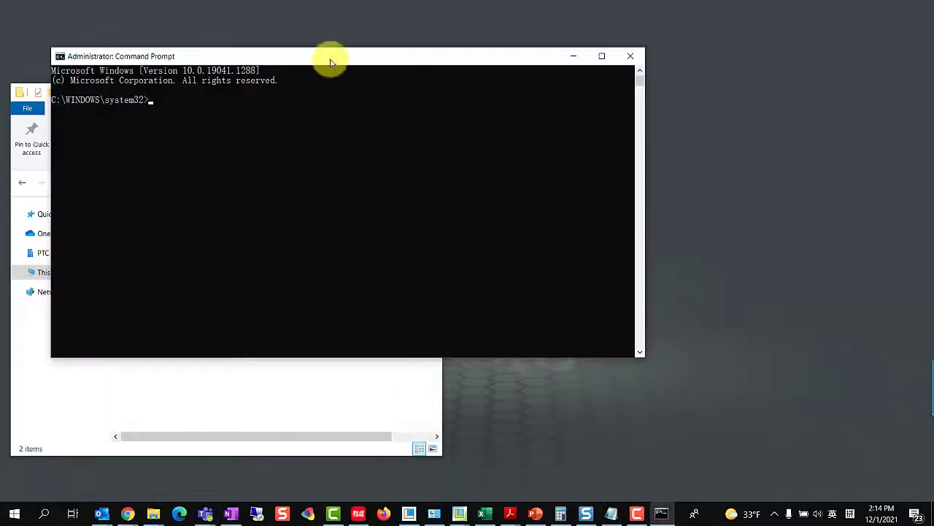
{"action": "left_click_drag", "start_coordinate": [327, 58], "coordinate": [413, 229]}
{"action": "left_click", "coordinate": [194, 182]}
{"action": "right_click", "coordinate": [145, 182]}
{"action": "left_click", "coordinate": [29, 214]}
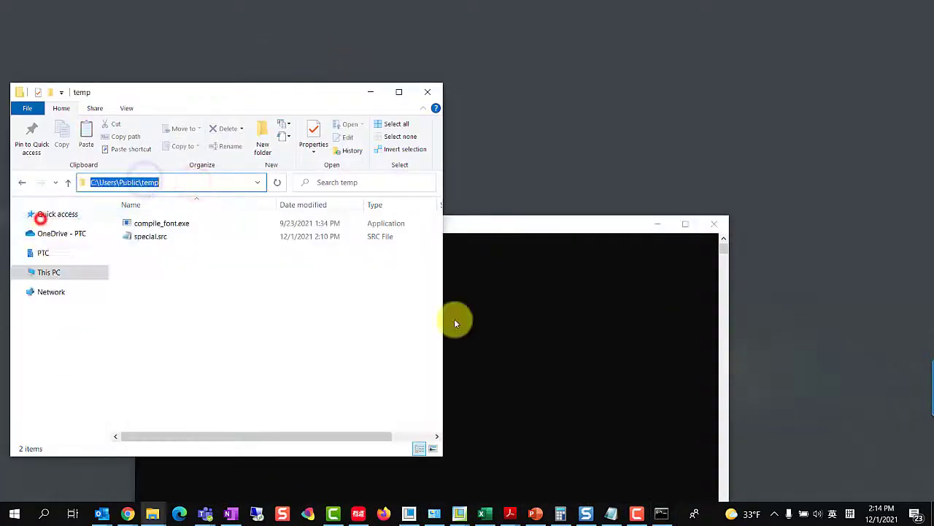
Step: Change into C:\Users\Public\temp and run compile_font special.src special.fnt
{"action": "left_click", "coordinate": [530, 327]}
{"action": "type", "text": "cd"}
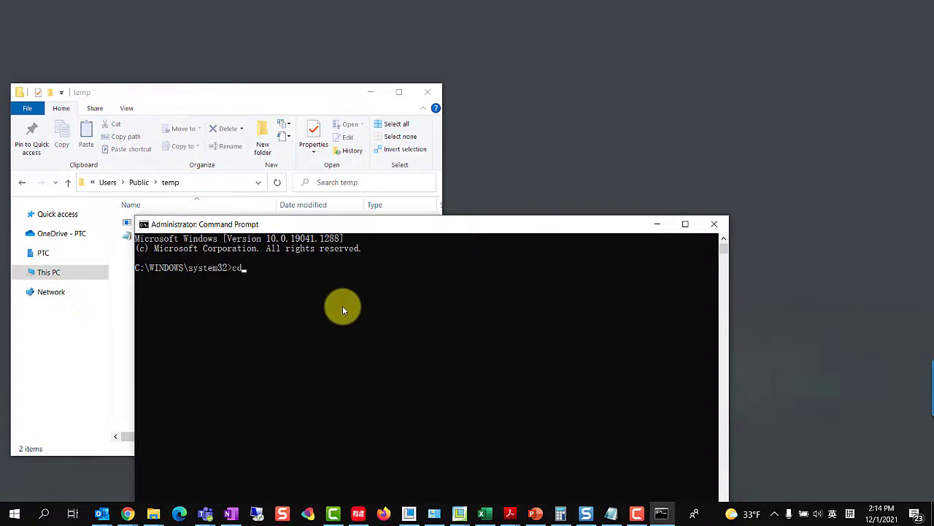
{"action": "right_click", "coordinate": [343, 309]}
{"action": "key", "text": "Return"}
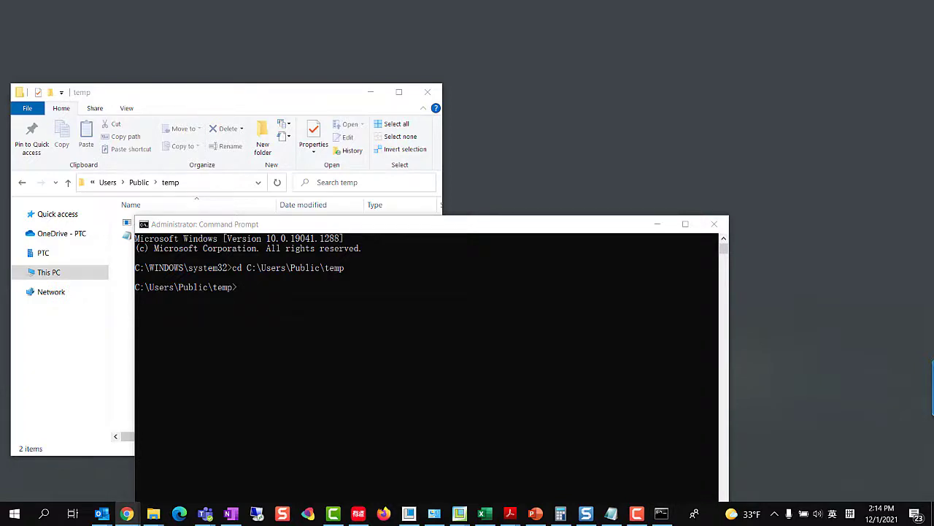
{"action": "left_click", "coordinate": [273, 305]}
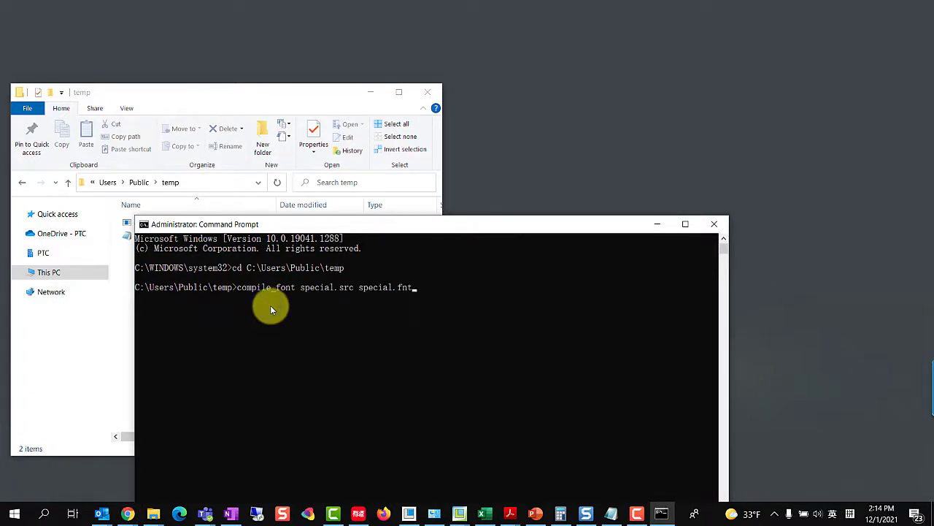
{"action": "key", "text": "Return"}
{"action": "left_click_drag", "start_coordinate": [302, 228], "coordinate": [464, 182]}
Step: Check the new scratch.ndx and special.fnt, then create New Bitmap Image.bmp in temp
{"action": "left_click", "coordinate": [146, 236]}
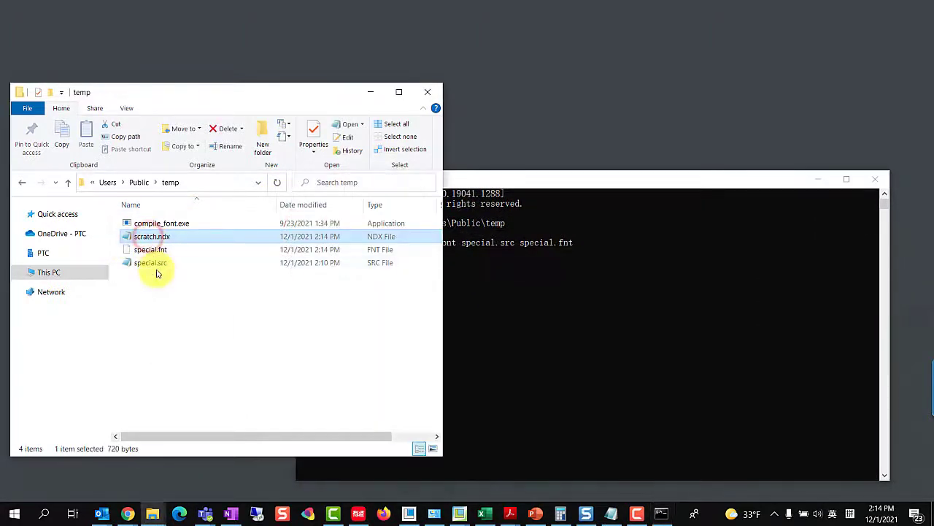
{"action": "left_click", "coordinate": [152, 250], "text": "ctrl"}
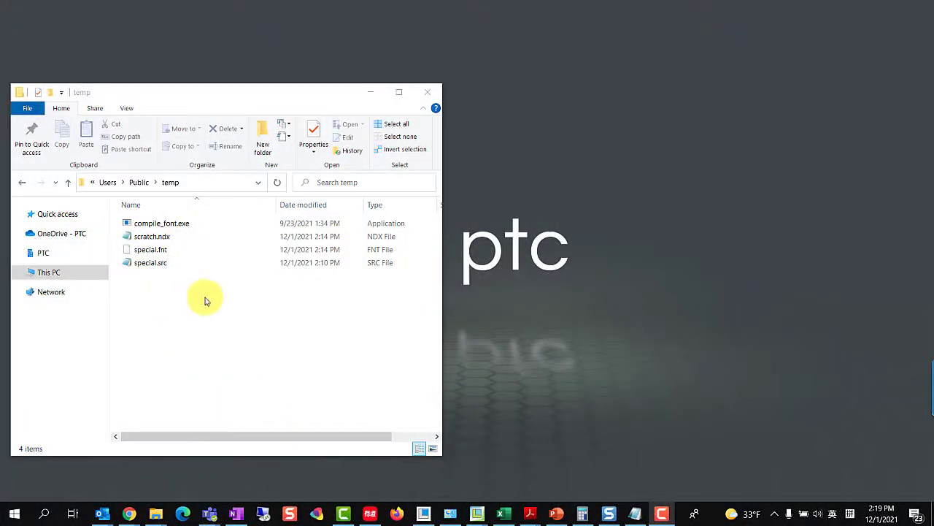
{"action": "right_click", "coordinate": [188, 295]}
{"action": "mouse_move", "coordinate": [155, 444]}
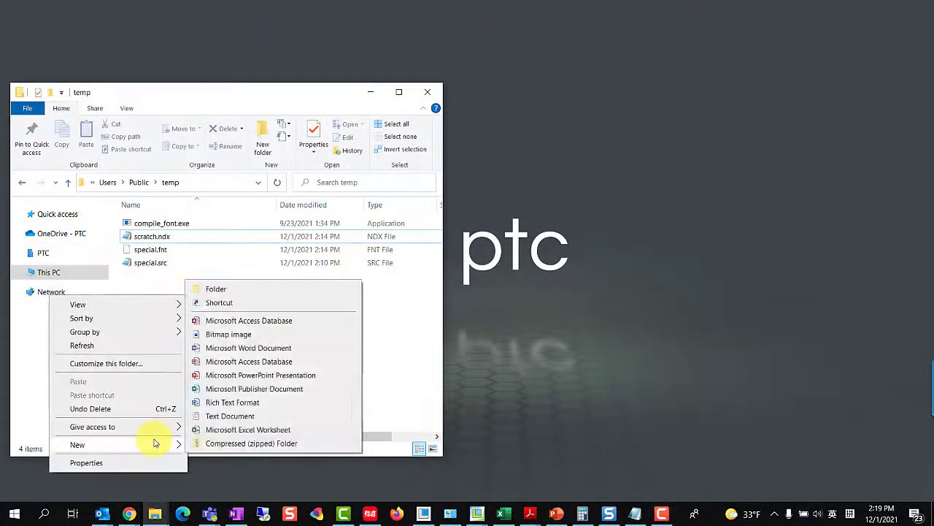
{"action": "left_click", "coordinate": [225, 335]}
{"action": "left_click", "coordinate": [192, 309]}
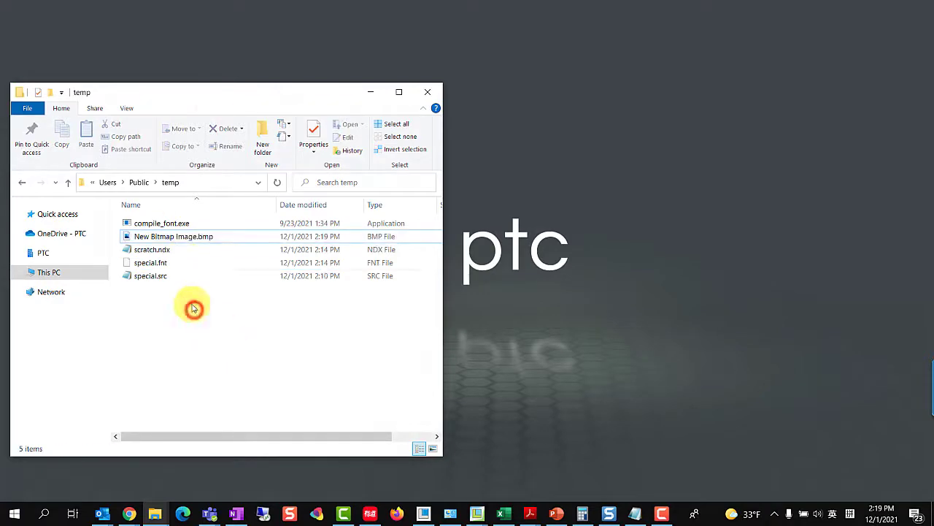
Step: Open New Bitmap Image.bmp in Paint
{"action": "left_click", "coordinate": [187, 236]}
{"action": "right_click", "coordinate": [184, 236]}
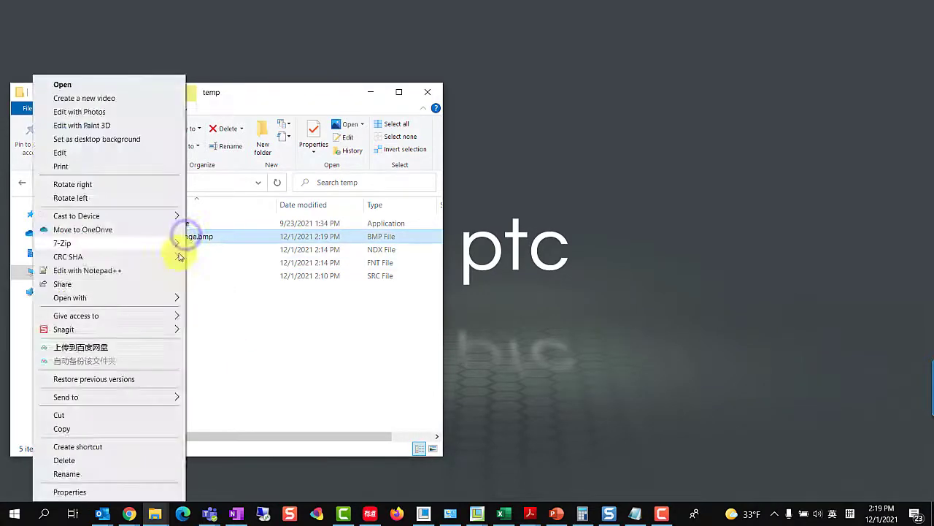
{"action": "mouse_move", "coordinate": [150, 298]}
{"action": "left_click", "coordinate": [217, 299]}
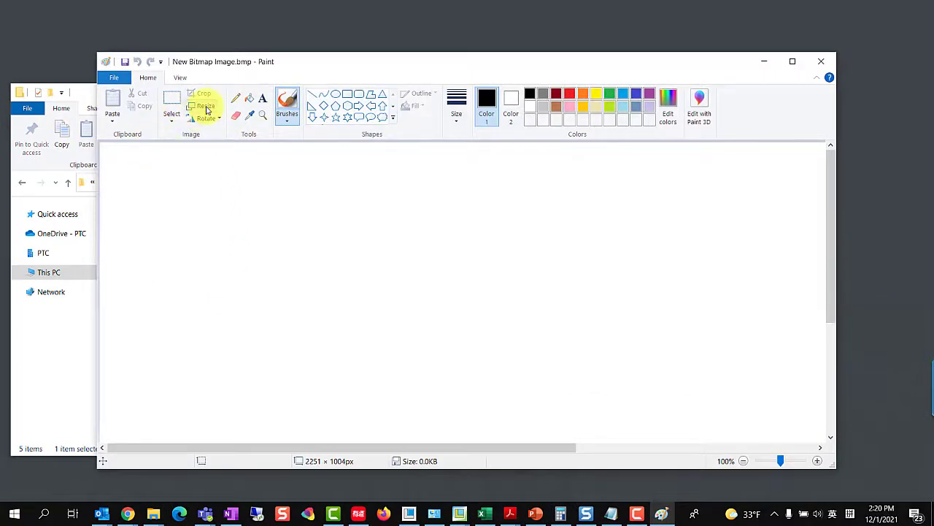
Step: Resize the Paint canvas to 24 × 16 pixels and zoom in
{"action": "left_click", "coordinate": [207, 108]}
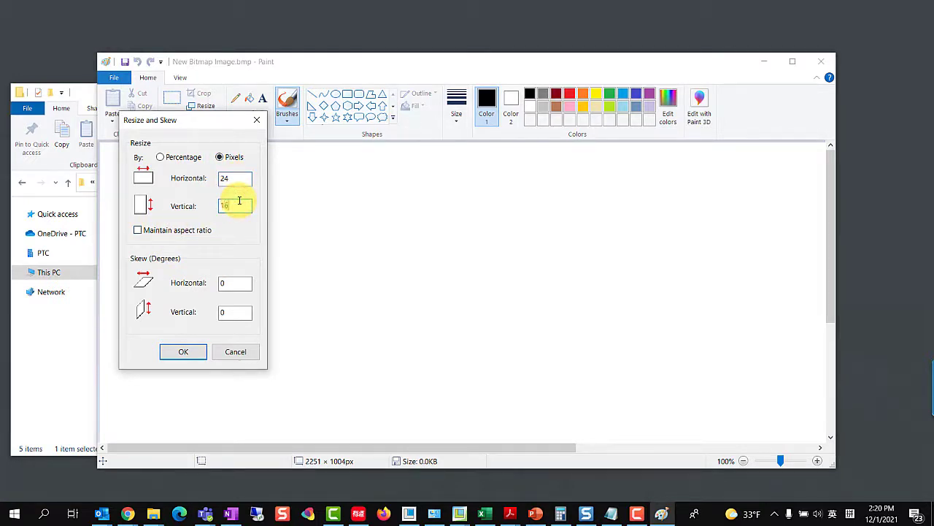
{"action": "left_click", "coordinate": [186, 352]}
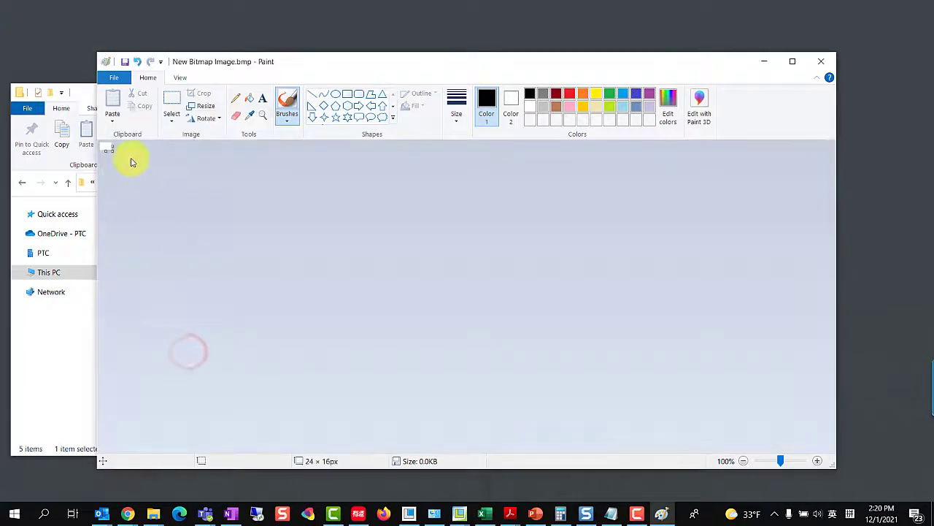
{"action": "scroll", "coordinate": [193, 240], "scroll_direction": "up", "scroll_amount": 7, "text": "ctrl"}
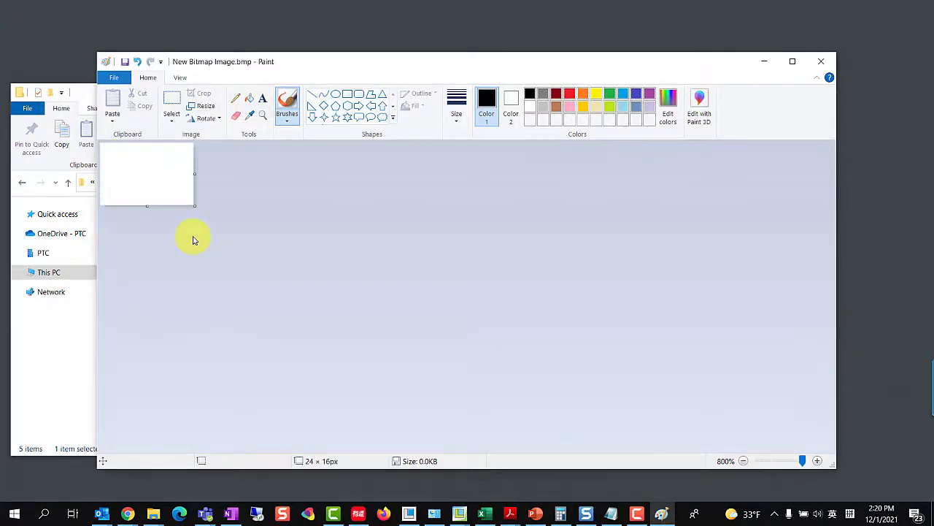
Step: Draw a horizontal line, a rising diagonal and a vertical line at the thinnest width
{"action": "left_click", "coordinate": [312, 95]}
{"action": "left_click", "coordinate": [457, 109]}
{"action": "left_click", "coordinate": [465, 136]}
{"action": "left_click_drag", "start_coordinate": [109, 164], "coordinate": [186, 165]}
{"action": "left_click_drag", "start_coordinate": [107, 198], "coordinate": [187, 165]}
{"action": "left_click", "coordinate": [240, 187]}
{"action": "left_click_drag", "start_coordinate": [125, 151], "coordinate": [125, 202]}
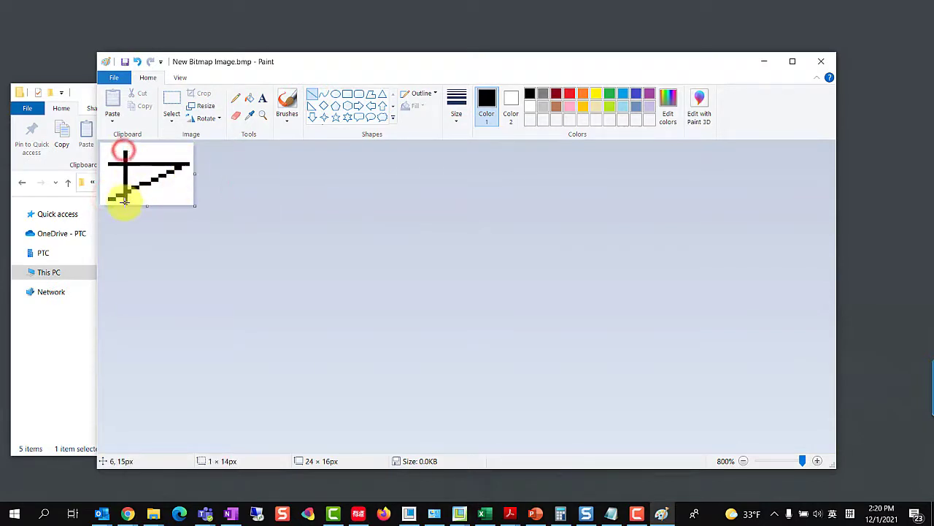
Step: Save the symbol drawing as GIF sp_154.gif in temp, accept the colour-quality warning, and close Paint
{"action": "left_click", "coordinate": [117, 77]}
{"action": "mouse_move", "coordinate": [223, 182]}
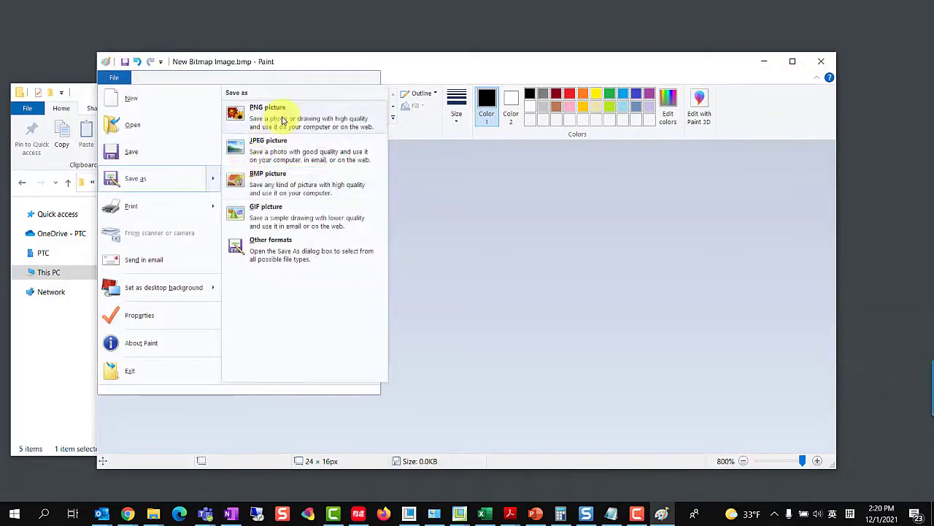
{"action": "left_click", "coordinate": [263, 210]}
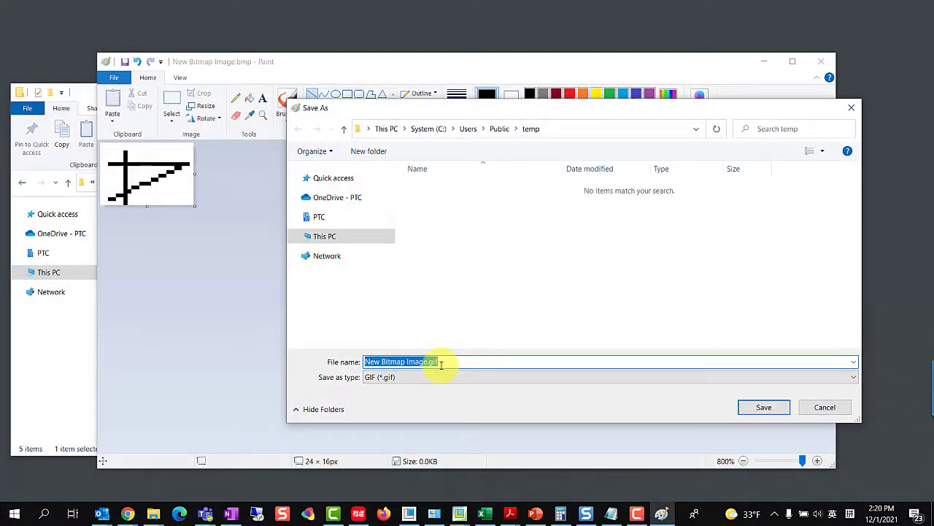
{"action": "type", "text": "sp_154"}
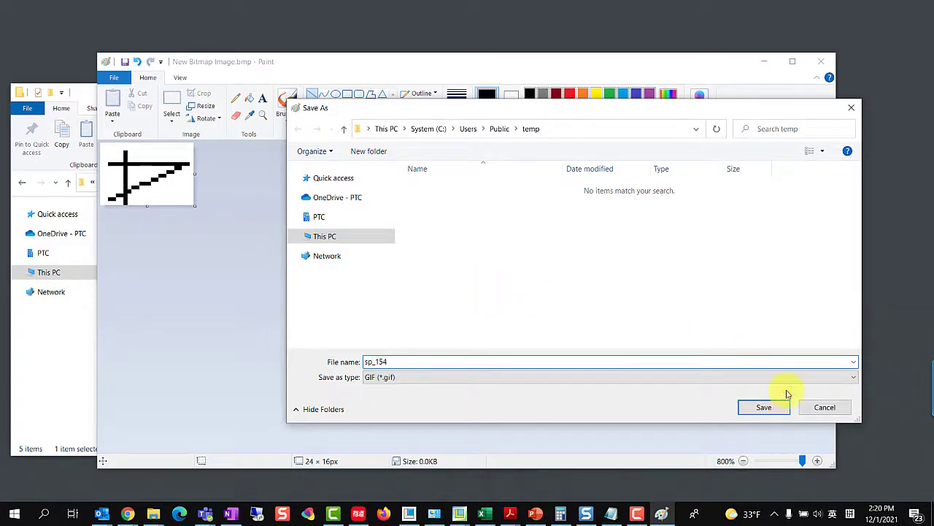
{"action": "left_click", "coordinate": [762, 408]}
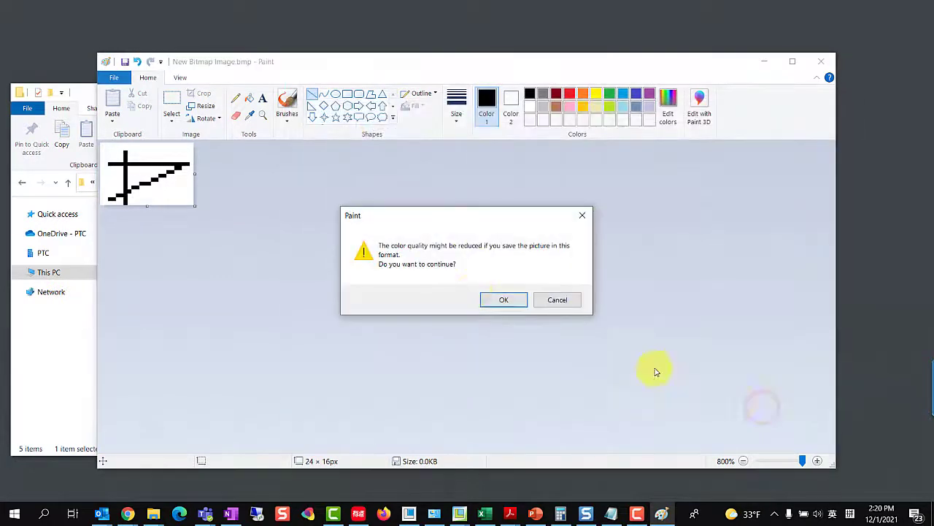
{"action": "left_click", "coordinate": [507, 302]}
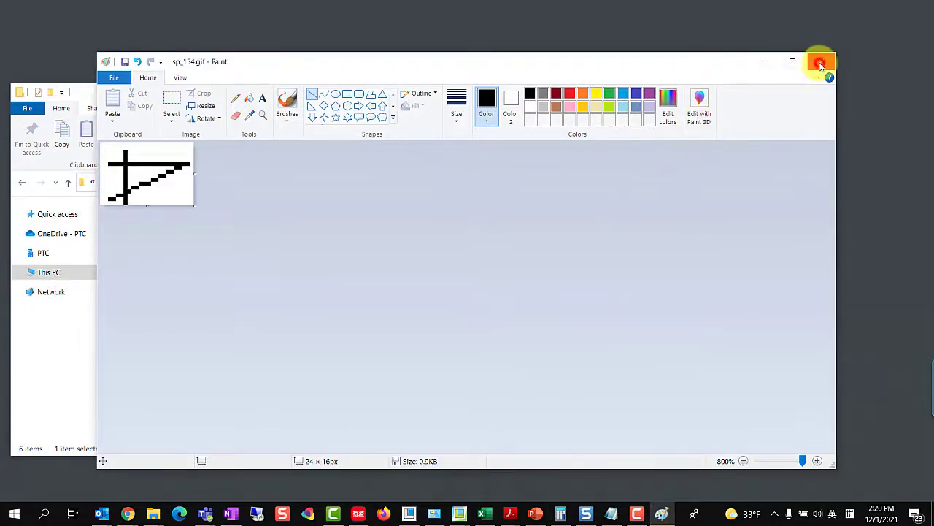
{"action": "left_click", "coordinate": [820, 65]}
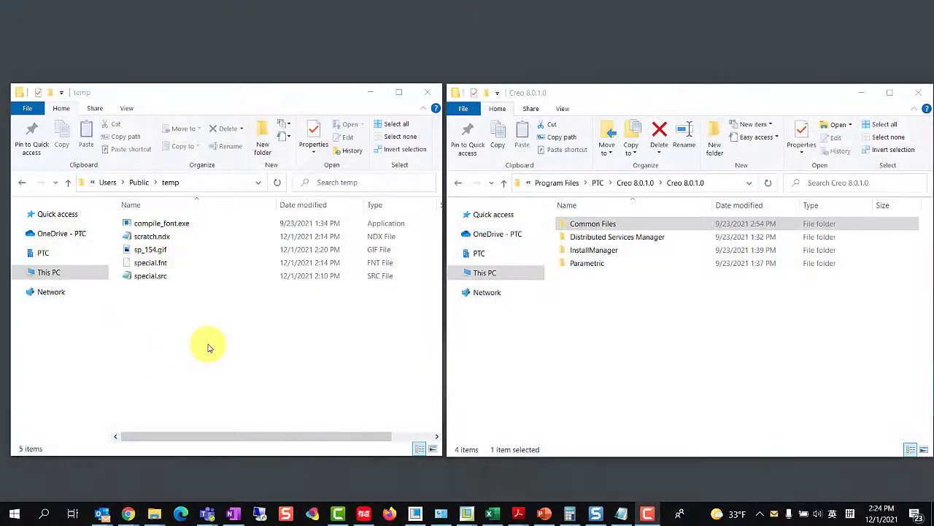
Step: Copy special.src into Common Files\text\usascii, replacing the existing file with administrator permission
{"action": "left_click", "coordinate": [159, 278]}
{"action": "right_click", "coordinate": [156, 274]}
{"action": "left_click", "coordinate": [55, 422]}
{"action": "double_click", "coordinate": [595, 223]}
{"action": "double_click", "coordinate": [597, 220]}
{"action": "scroll", "coordinate": [624, 350], "scroll_direction": "down", "scroll_amount": 15}
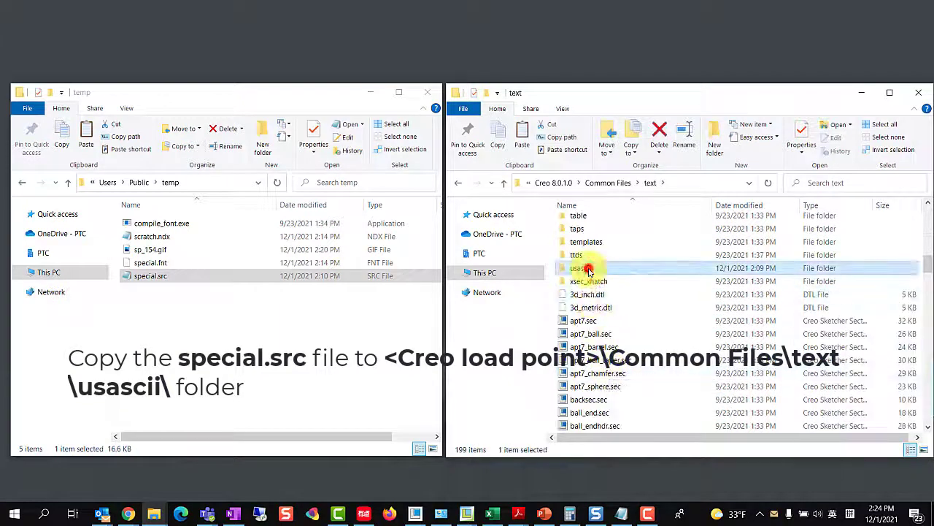
{"action": "double_click", "coordinate": [590, 267]}
{"action": "right_click", "coordinate": [695, 266]}
{"action": "left_click", "coordinate": [593, 356]}
{"action": "left_click", "coordinate": [470, 192]}
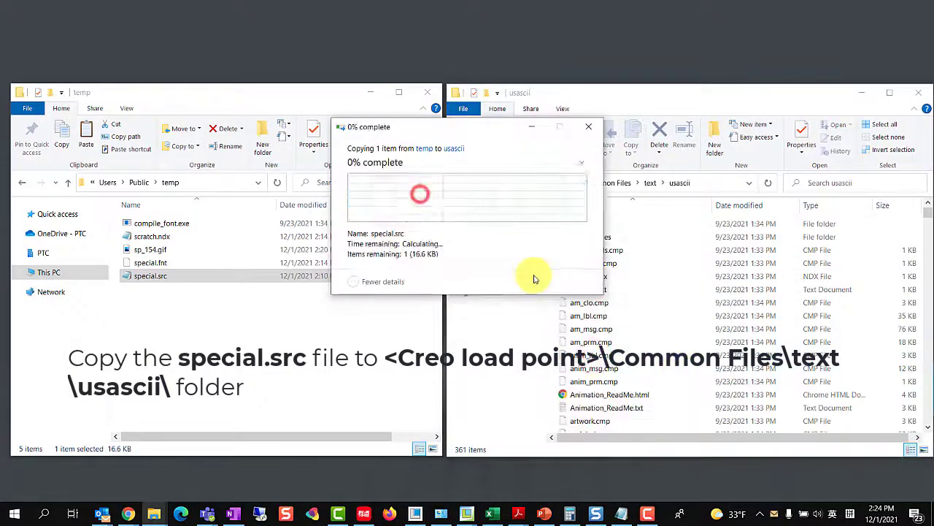
{"action": "left_click", "coordinate": [428, 201]}
Step: Copy scratch.ndx and special.fnt into Common Files\x86e_win64\text\usascii, replacing the existing files
{"action": "left_click", "coordinate": [202, 358]}
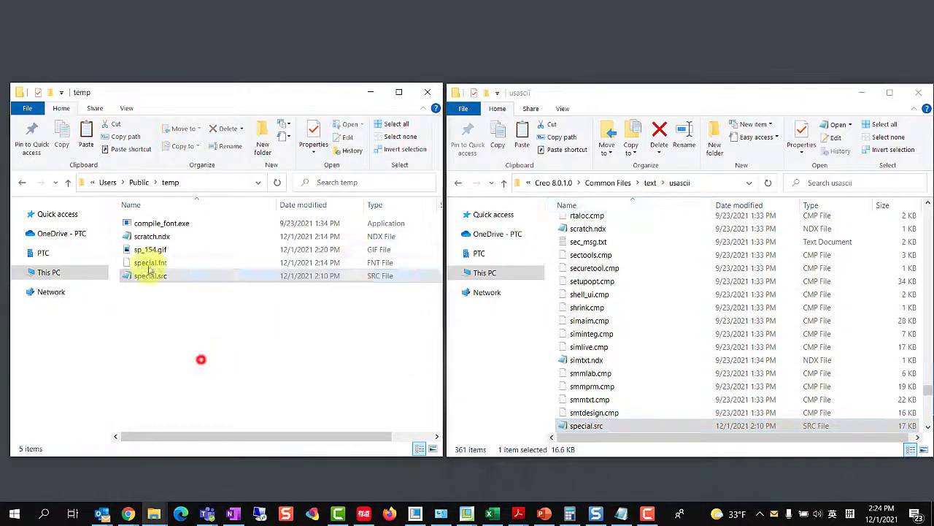
{"action": "left_click", "coordinate": [151, 236]}
{"action": "left_click", "coordinate": [153, 262], "text": "ctrl"}
{"action": "left_click", "coordinate": [63, 484]}
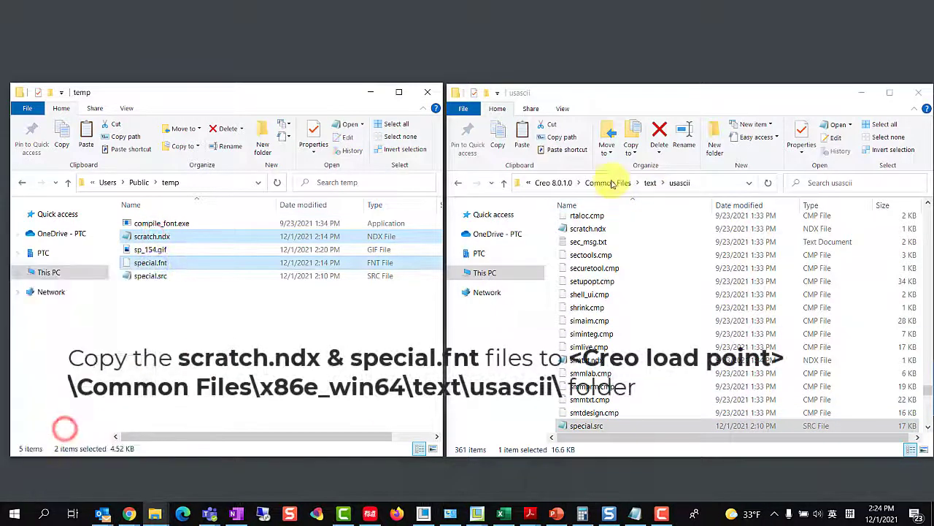
{"action": "left_click", "coordinate": [607, 183]}
{"action": "scroll", "coordinate": [611, 406], "scroll_direction": "down", "scroll_amount": 2}
{"action": "double_click", "coordinate": [590, 425]}
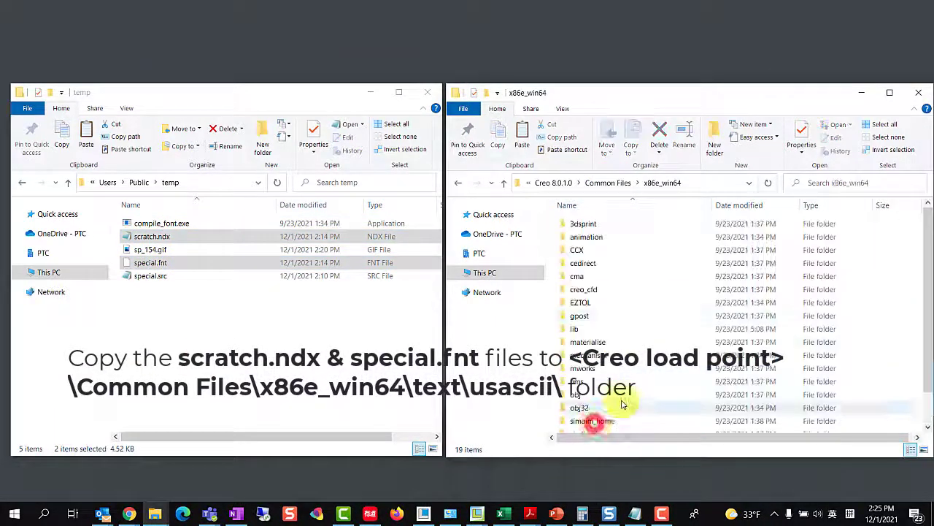
{"action": "scroll", "coordinate": [660, 365], "scroll_direction": "down", "scroll_amount": 1}
{"action": "double_click", "coordinate": [577, 412]}
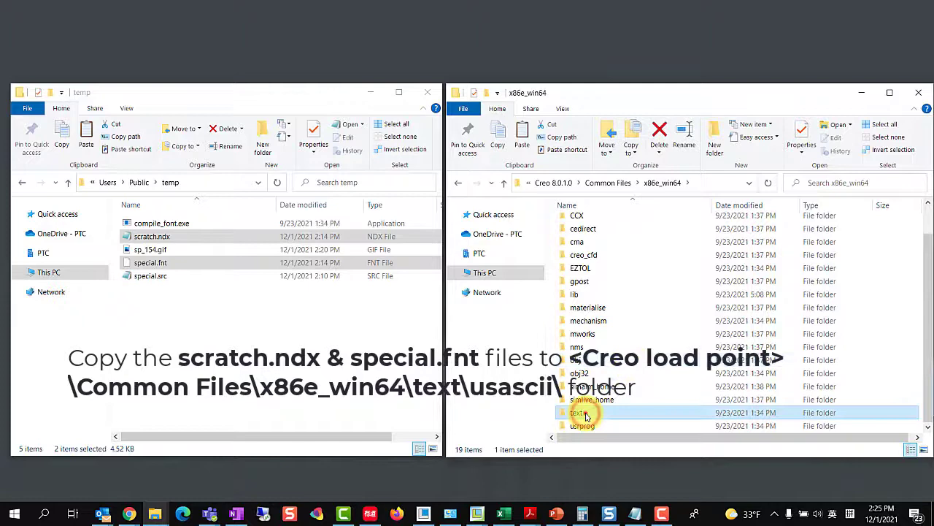
{"action": "double_click", "coordinate": [581, 262]}
{"action": "right_click", "coordinate": [671, 271]}
{"action": "left_click", "coordinate": [577, 349]}
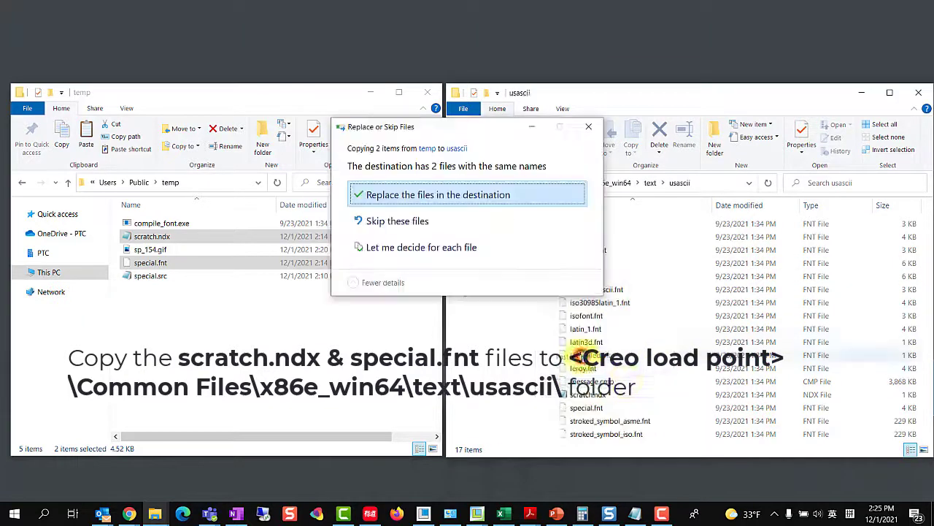
{"action": "left_click", "coordinate": [412, 191]}
{"action": "left_click", "coordinate": [426, 224]}
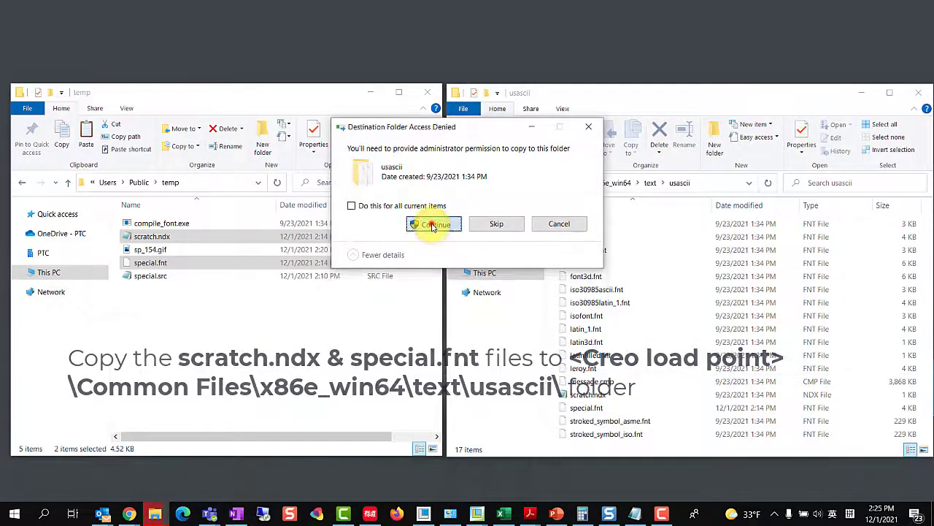
{"action": "left_click", "coordinate": [428, 224]}
Step: Copy sp_154.gif into the Common Files\text\resource folder with administrator permission
{"action": "left_click", "coordinate": [319, 323]}
{"action": "right_click", "coordinate": [146, 249]}
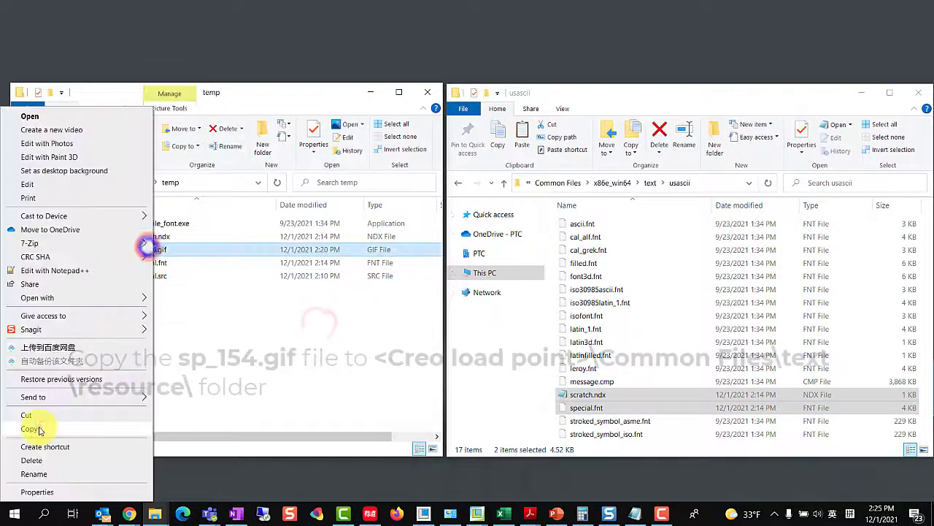
{"action": "left_click", "coordinate": [38, 426]}
{"action": "left_click", "coordinate": [567, 183]}
{"action": "double_click", "coordinate": [577, 373]}
{"action": "scroll", "coordinate": [605, 306], "scroll_direction": "down", "scroll_amount": 10}
{"action": "left_click", "coordinate": [584, 241]}
{"action": "double_click", "coordinate": [584, 242]}
{"action": "right_click", "coordinate": [705, 295]}
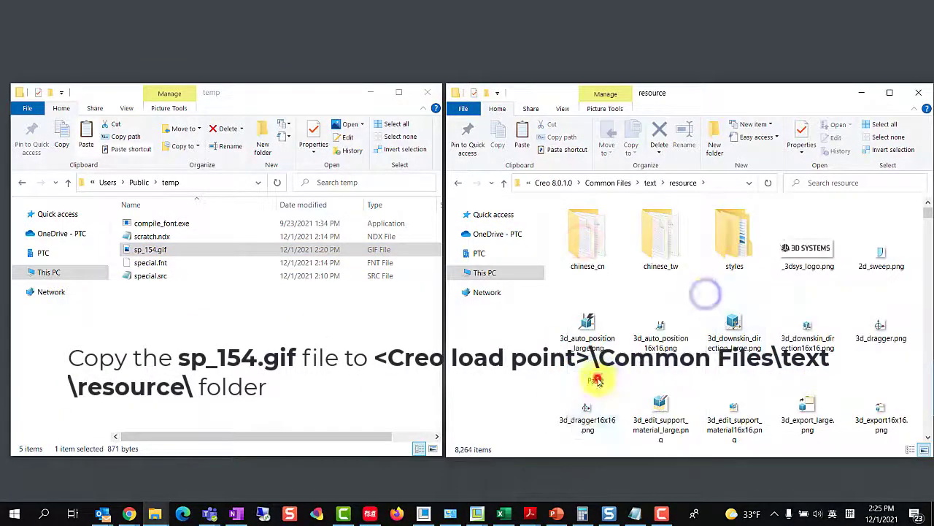
{"action": "left_click", "coordinate": [597, 378]}
{"action": "left_click", "coordinate": [428, 203]}
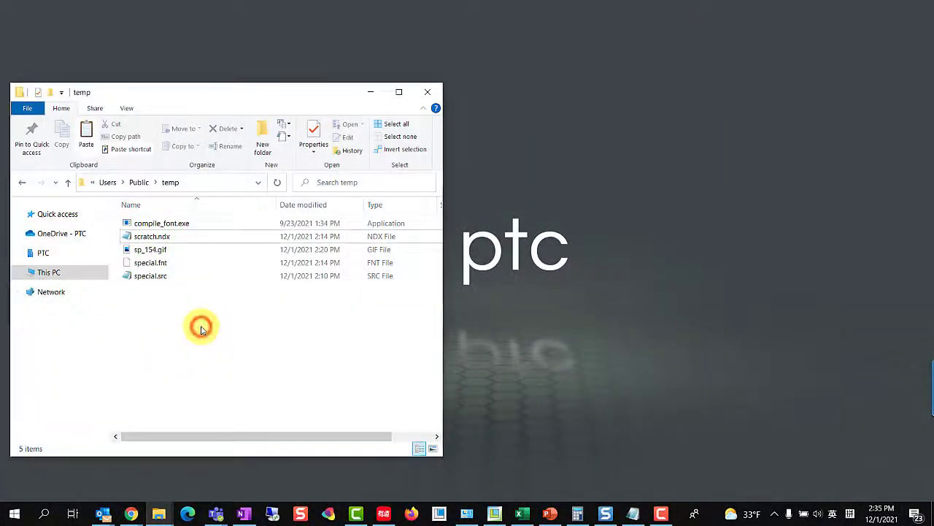
Step: Paste my_custom_palette.txt into temp, append 154 to its symbol list, save it, and close Notepad
{"action": "right_click", "coordinate": [201, 329]}
{"action": "left_click", "coordinate": [102, 236]}
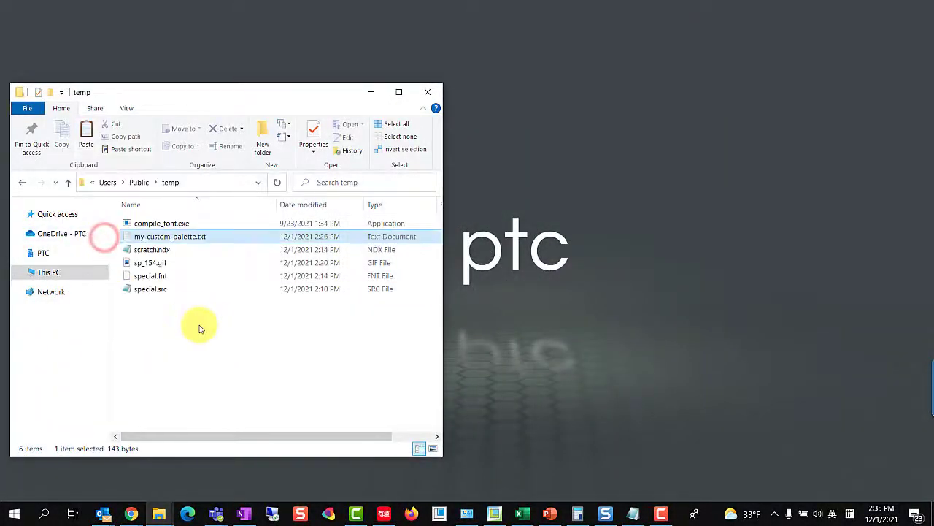
{"action": "left_click", "coordinate": [177, 224]}
{"action": "double_click", "coordinate": [180, 238]}
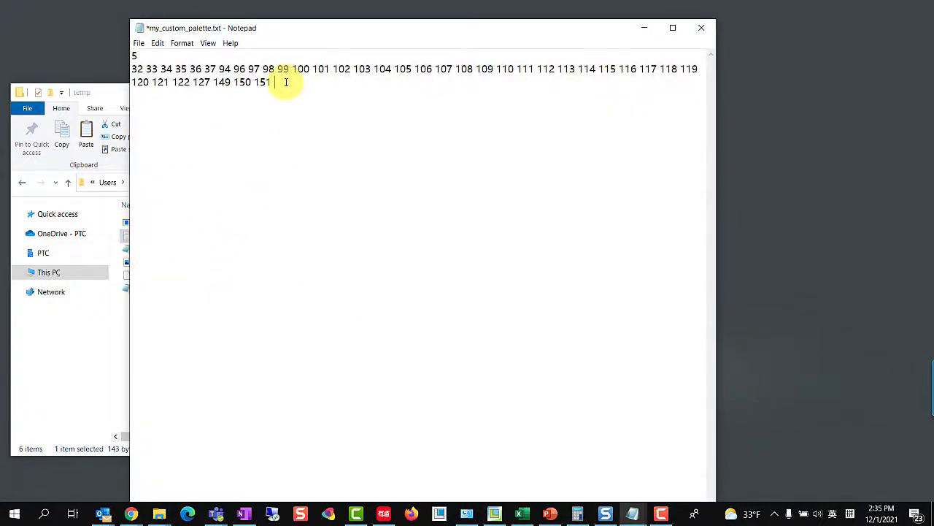
{"action": "left_click", "coordinate": [137, 43]}
{"action": "left_click", "coordinate": [156, 93]}
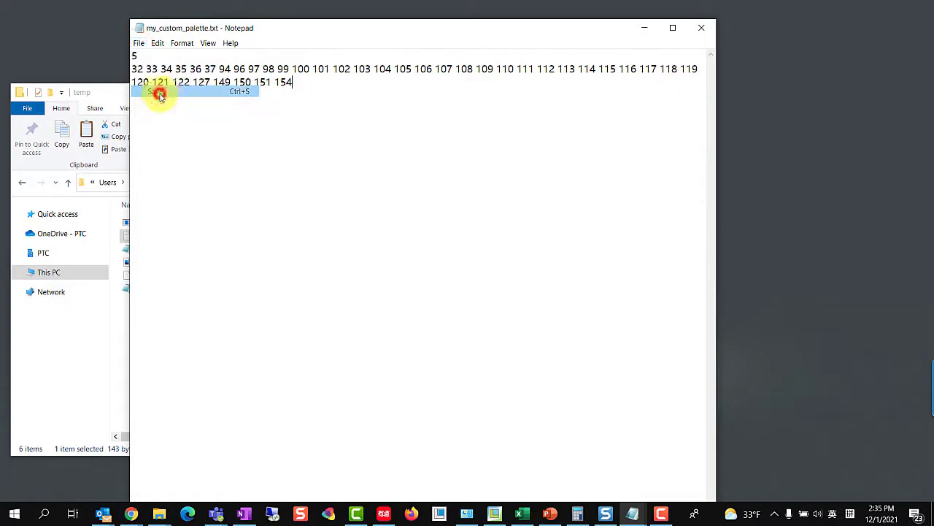
{"action": "left_click", "coordinate": [701, 33]}
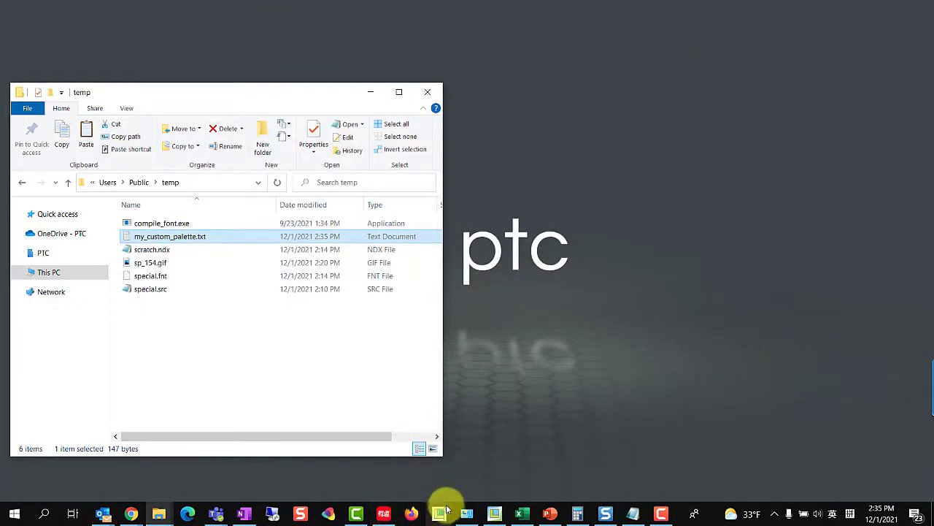
Step: Launch Creo and add custom_text_symbol_palette_file with value my_custom_palette.txt in the Configuration Editor
{"action": "left_click", "coordinate": [439, 514]}
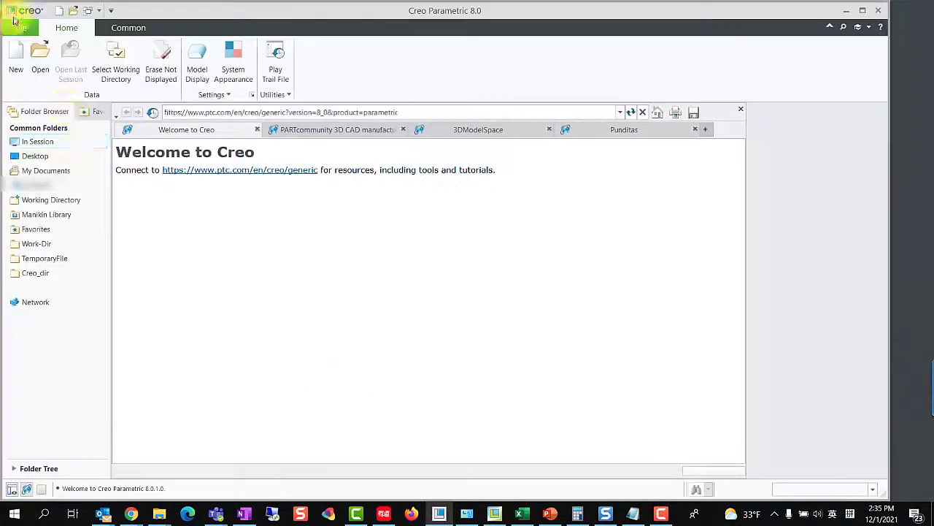
{"action": "left_click", "coordinate": [22, 24]}
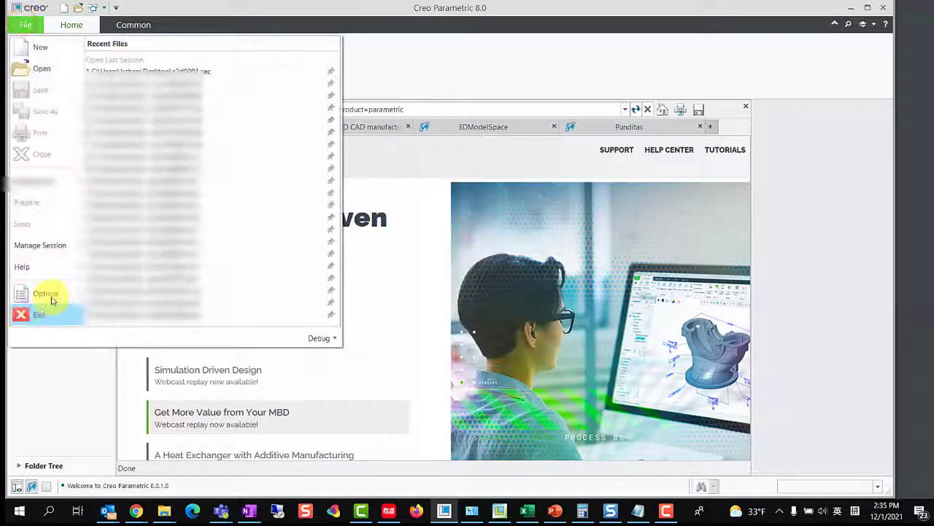
{"action": "left_click", "coordinate": [46, 292]}
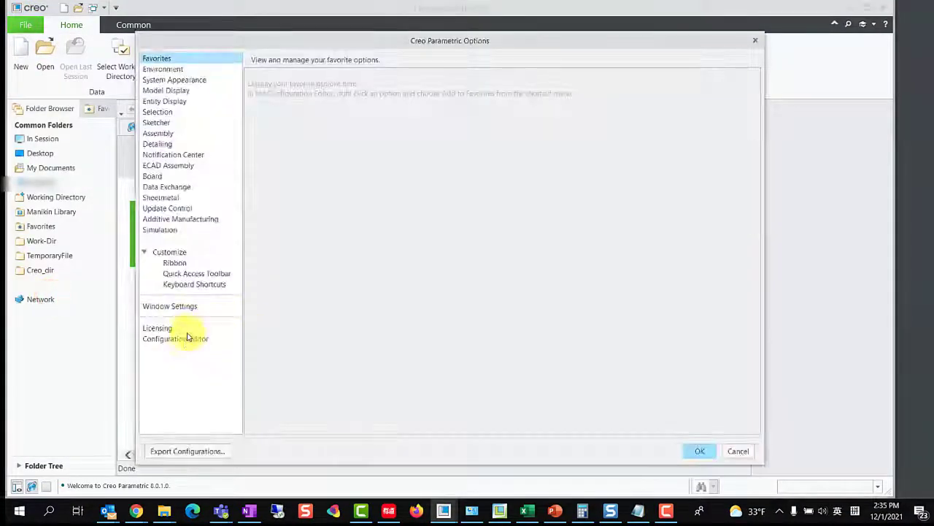
{"action": "left_click", "coordinate": [181, 338]}
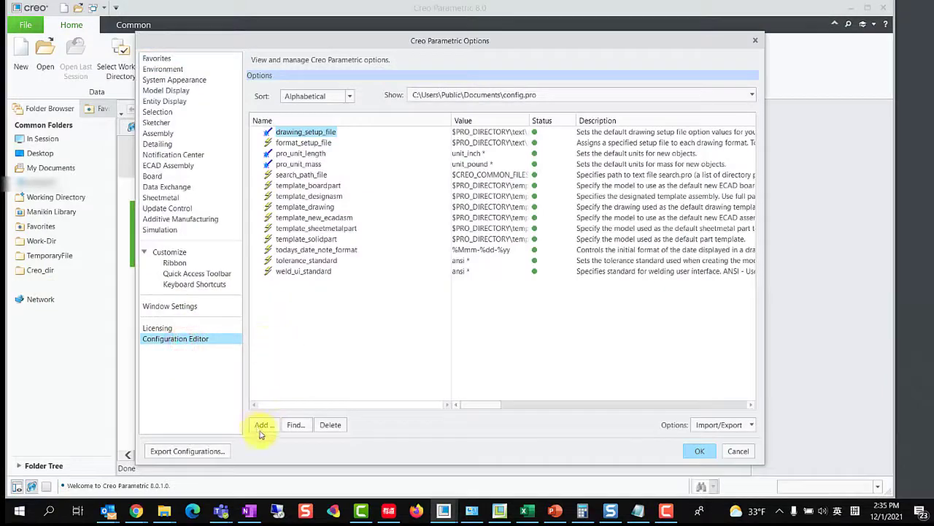
{"action": "left_click", "coordinate": [260, 425]}
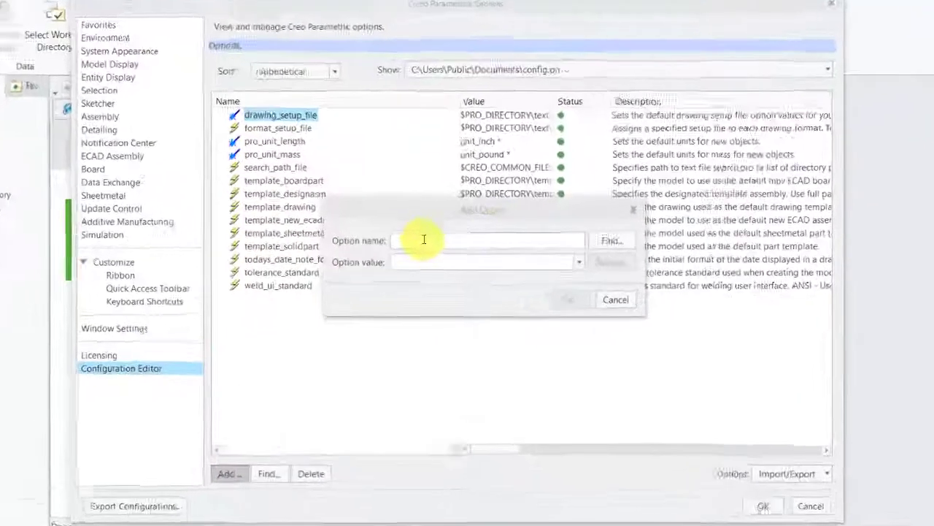
{"action": "left_click", "coordinate": [438, 234]}
{"action": "key", "text": "ctrl+v"}
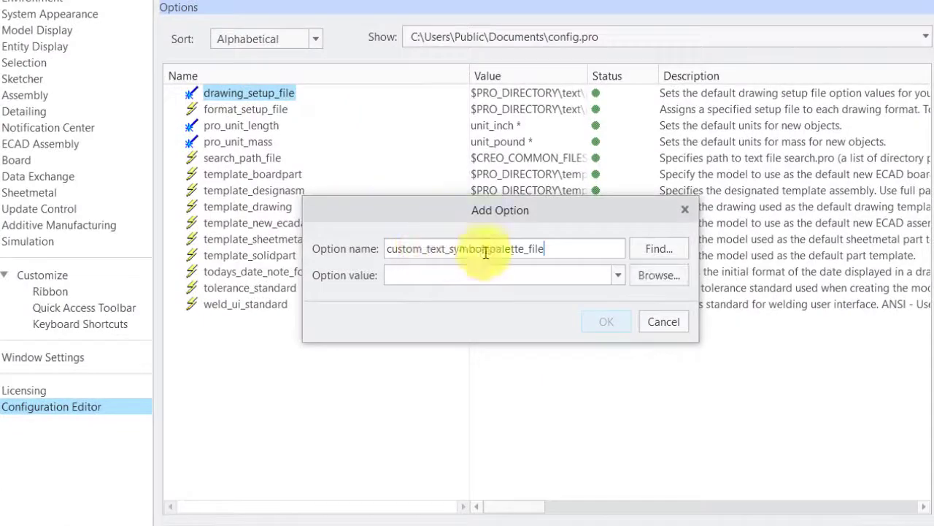
{"action": "left_click", "coordinate": [646, 277]}
{"action": "left_click", "coordinate": [355, 173]}
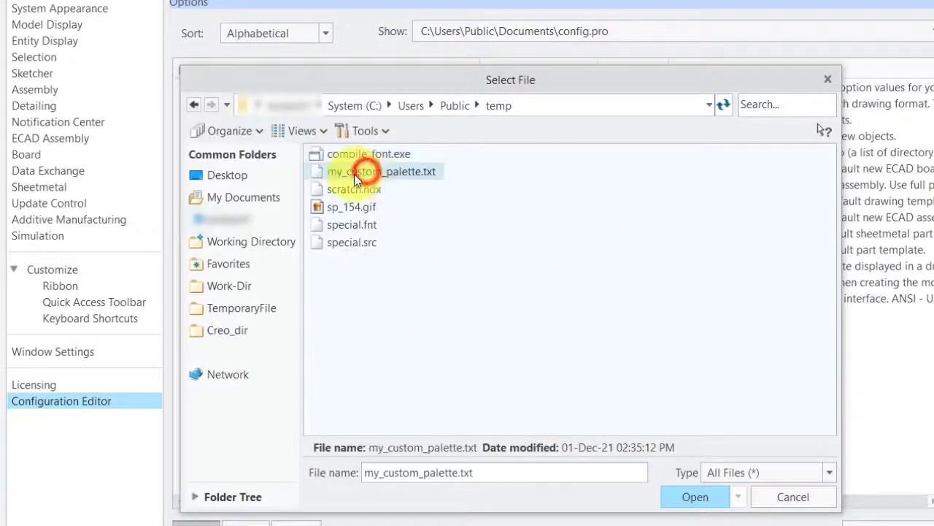
{"action": "left_click", "coordinate": [697, 497]}
{"action": "left_click", "coordinate": [614, 317]}
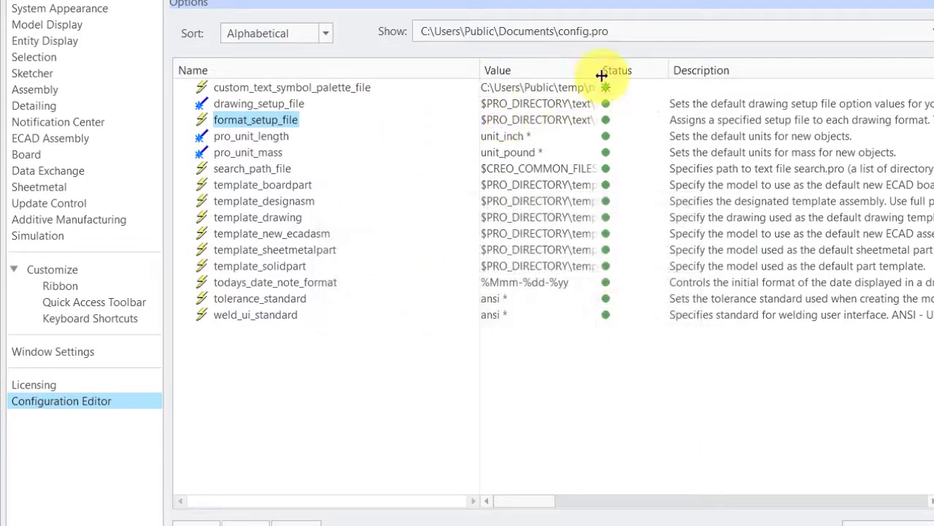
Step: Save the changed settings to config.pro and quit Creo so they reload
{"action": "left_click", "coordinate": [511, 357]}
{"action": "left_click", "coordinate": [694, 502]}
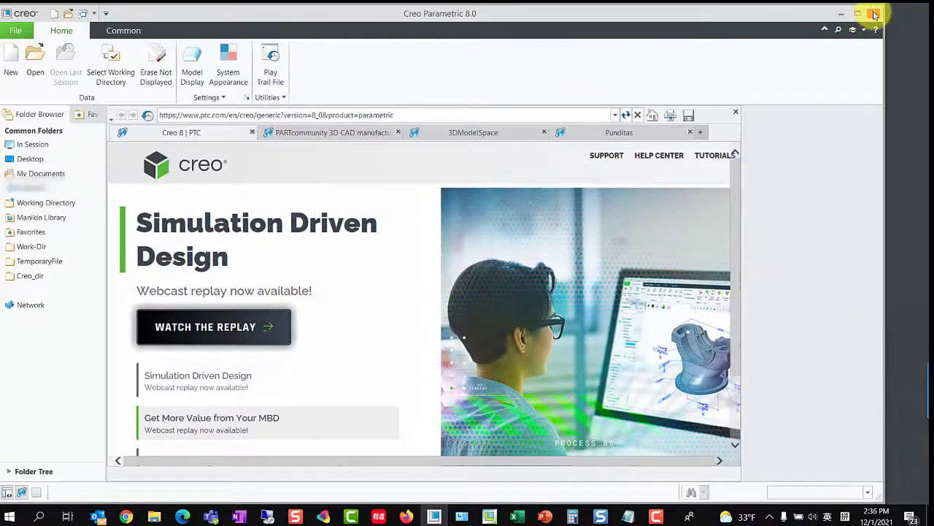
{"action": "left_click", "coordinate": [876, 15]}
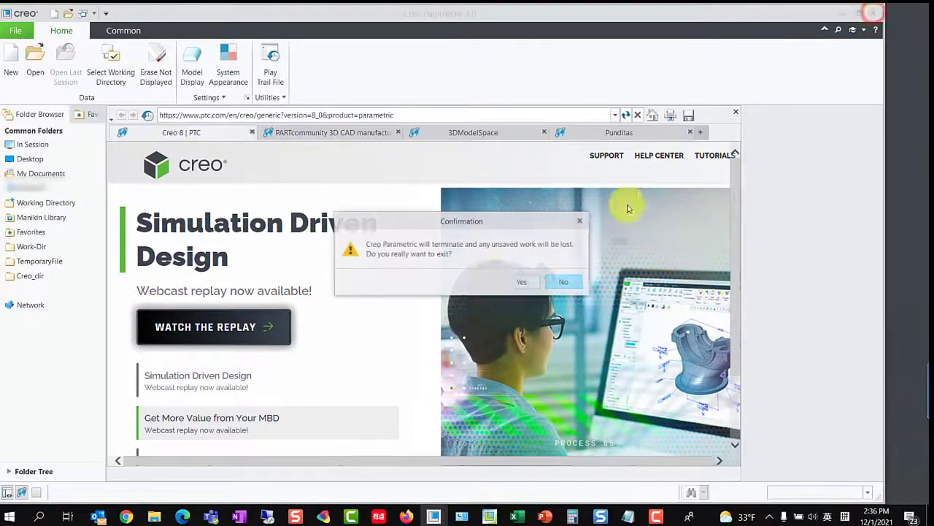
Step: Confirm exiting Creo, then after restarting create the empty drawing DRW0001
{"action": "left_click", "coordinate": [532, 307]}
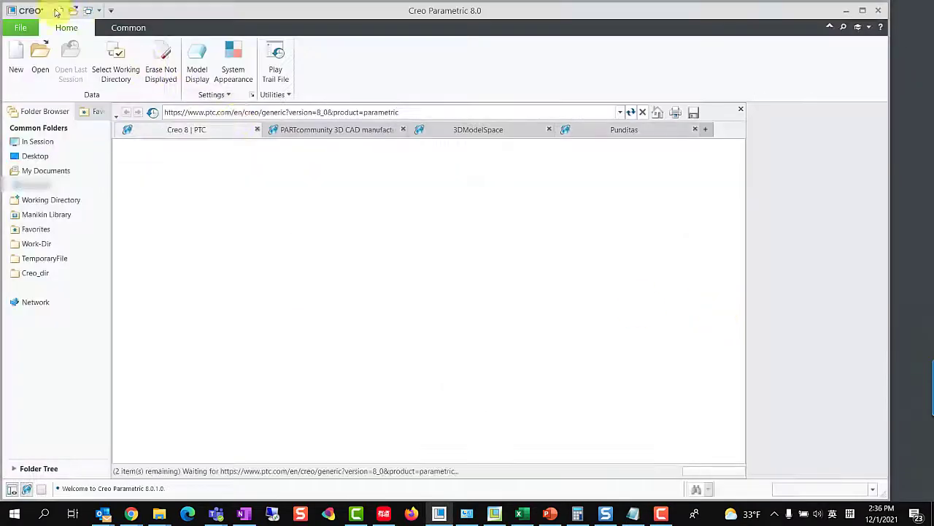
{"action": "left_click", "coordinate": [16, 52]}
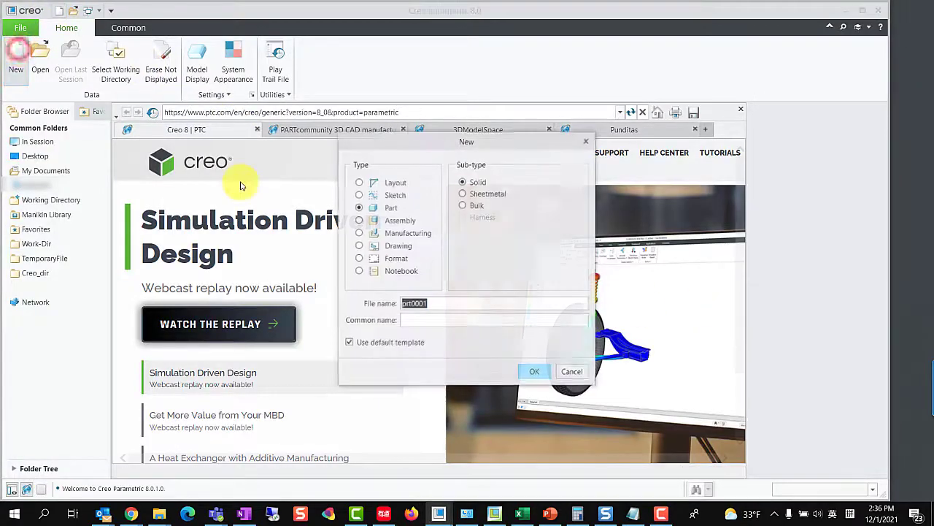
{"action": "left_click", "coordinate": [384, 248]}
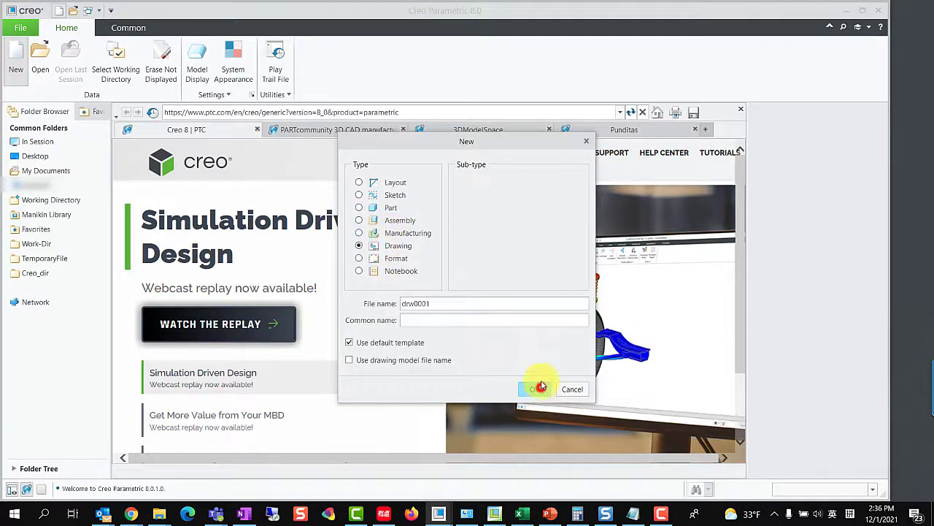
{"action": "left_click", "coordinate": [539, 388]}
{"action": "left_click", "coordinate": [402, 223]}
{"action": "left_click", "coordinate": [486, 407]}
Step: Change the drawing's symbol_font detail option from asme to legacy and apply it
{"action": "left_click", "coordinate": [16, 26]}
{"action": "mouse_move", "coordinate": [59, 207]}
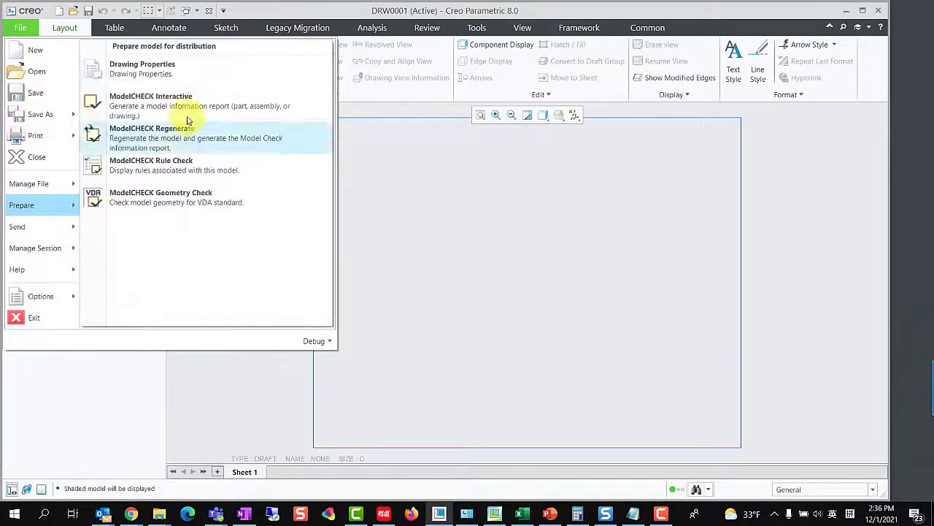
{"action": "left_click", "coordinate": [156, 71]}
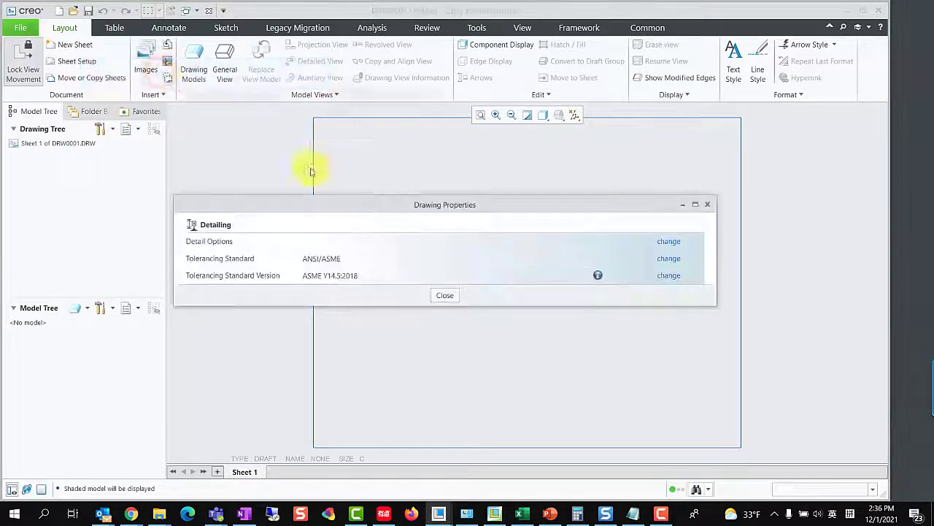
{"action": "left_click", "coordinate": [674, 242]}
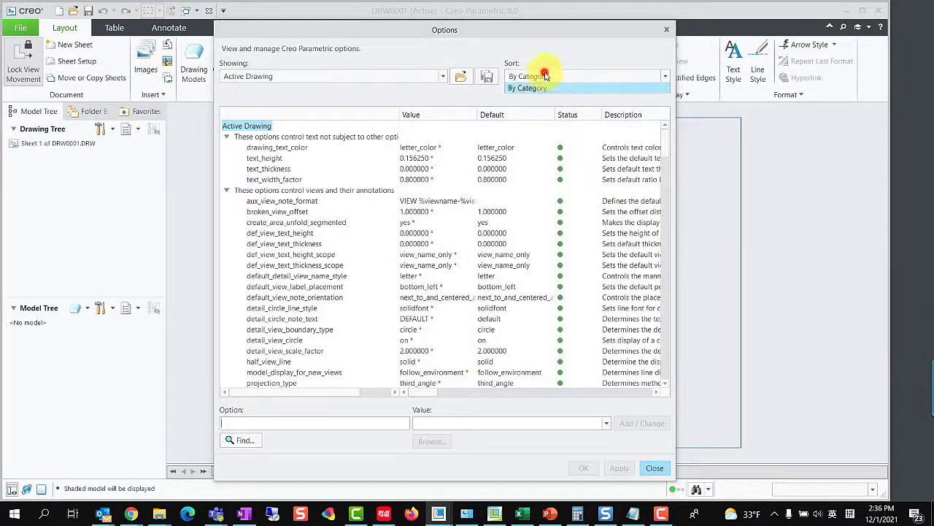
{"action": "left_click", "coordinate": [532, 88]}
{"action": "left_click_drag", "start_coordinate": [665, 149], "coordinate": [652, 350]}
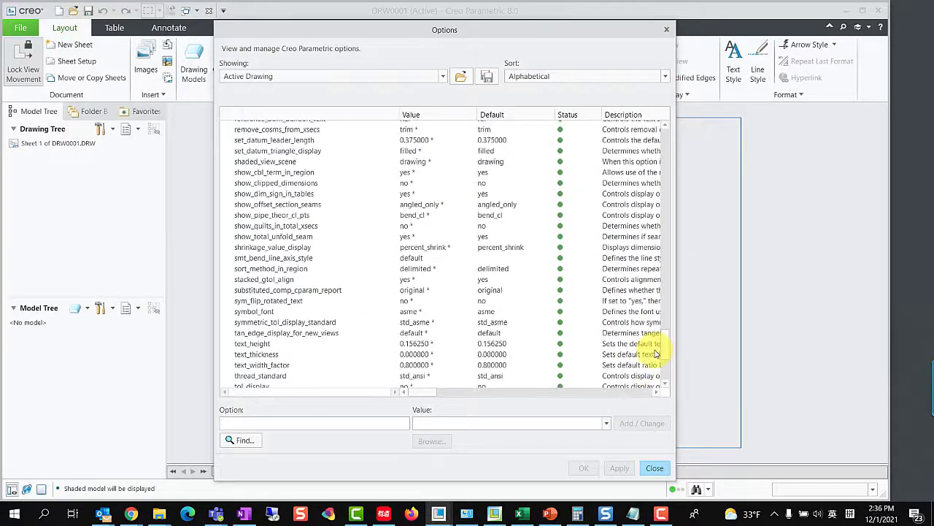
{"action": "left_click", "coordinate": [269, 312]}
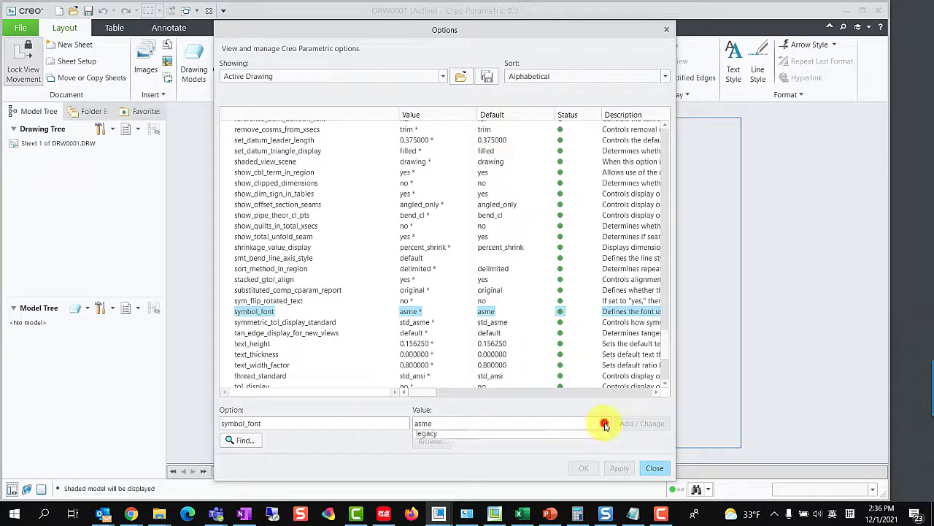
{"action": "left_click", "coordinate": [421, 476]}
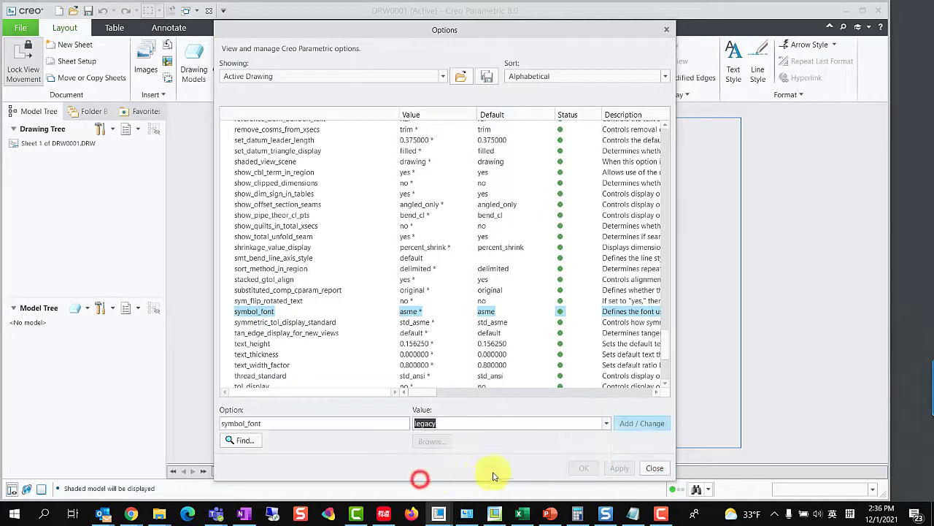
{"action": "left_click", "coordinate": [628, 427]}
{"action": "left_click", "coordinate": [624, 469]}
{"action": "left_click", "coordinate": [653, 468]}
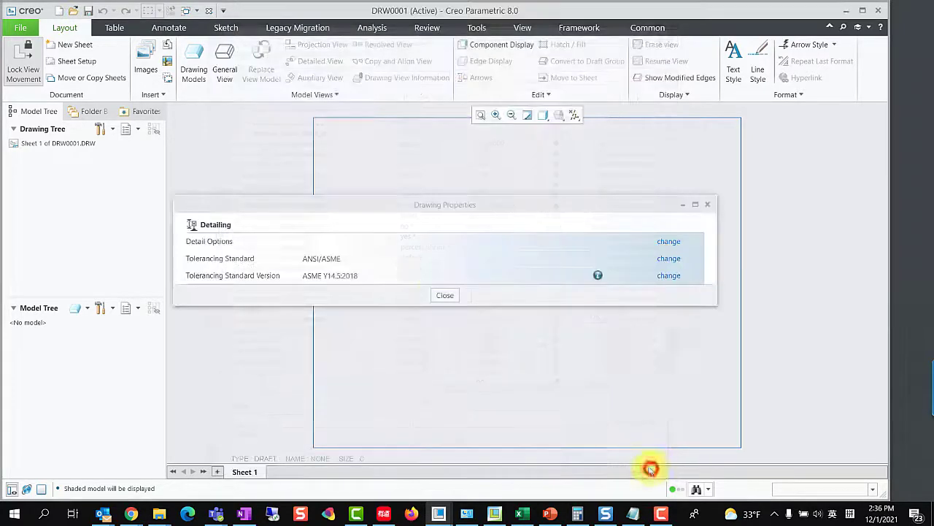
Step: Close Drawing Properties, place a new note on the sheet, and expand the Text symbol gallery
{"action": "left_click", "coordinate": [450, 296]}
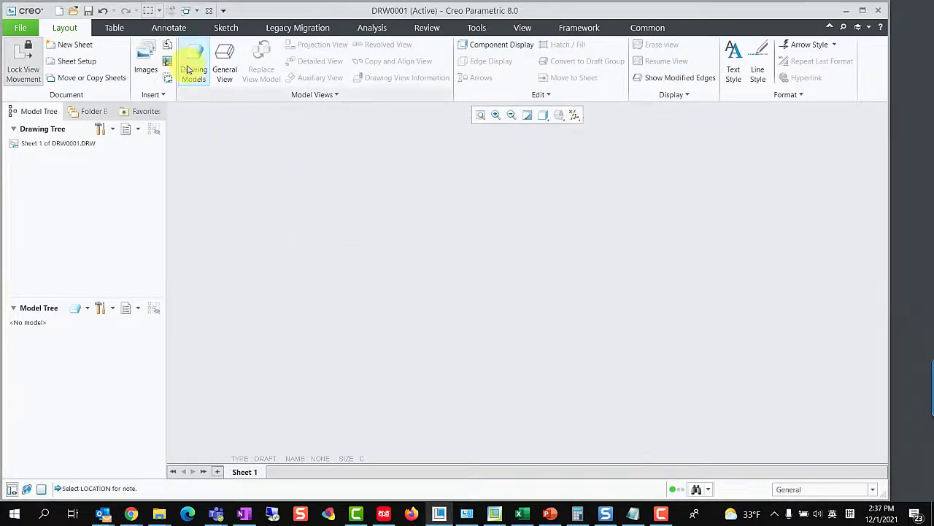
{"action": "left_click", "coordinate": [169, 28]}
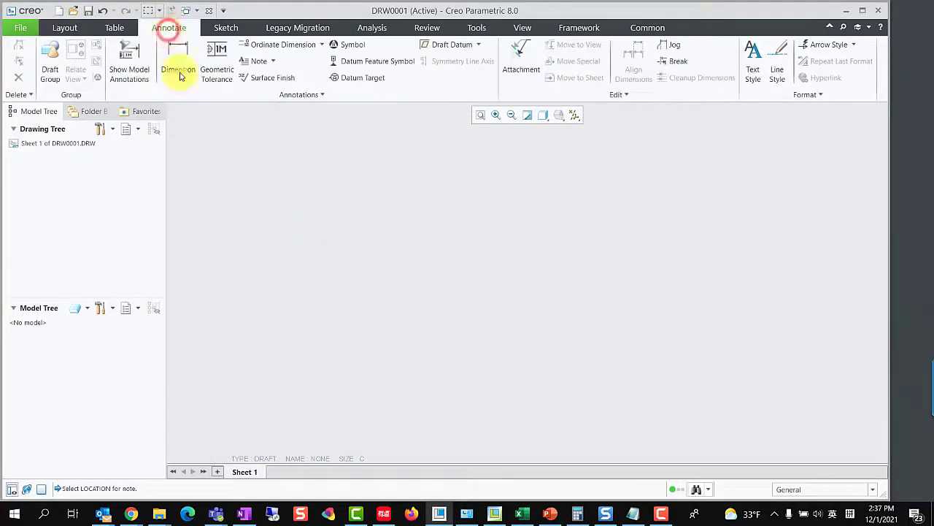
{"action": "left_click", "coordinate": [247, 64]}
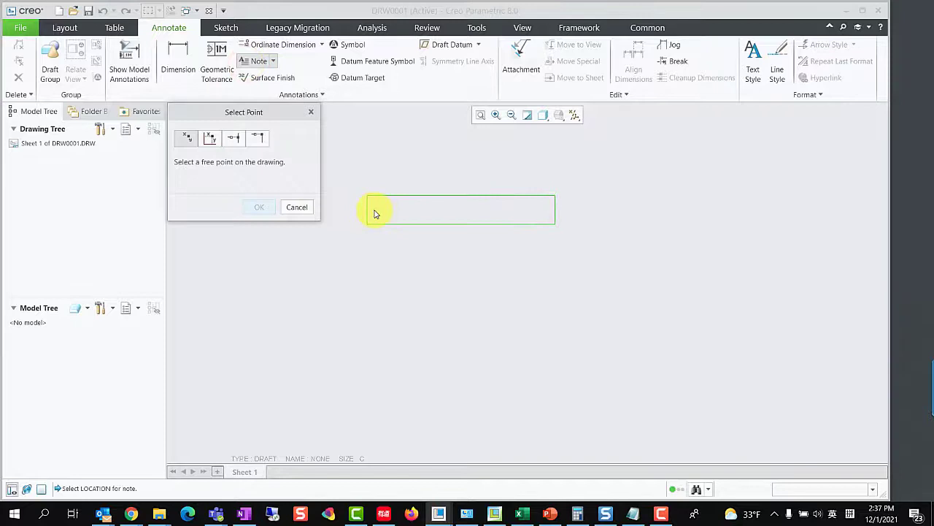
{"action": "left_click", "coordinate": [374, 211]}
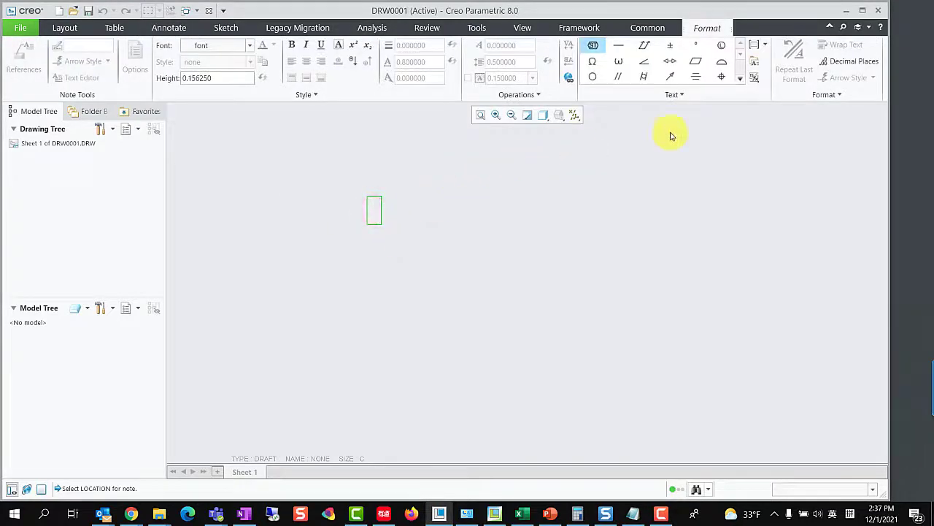
{"action": "left_click", "coordinate": [740, 77]}
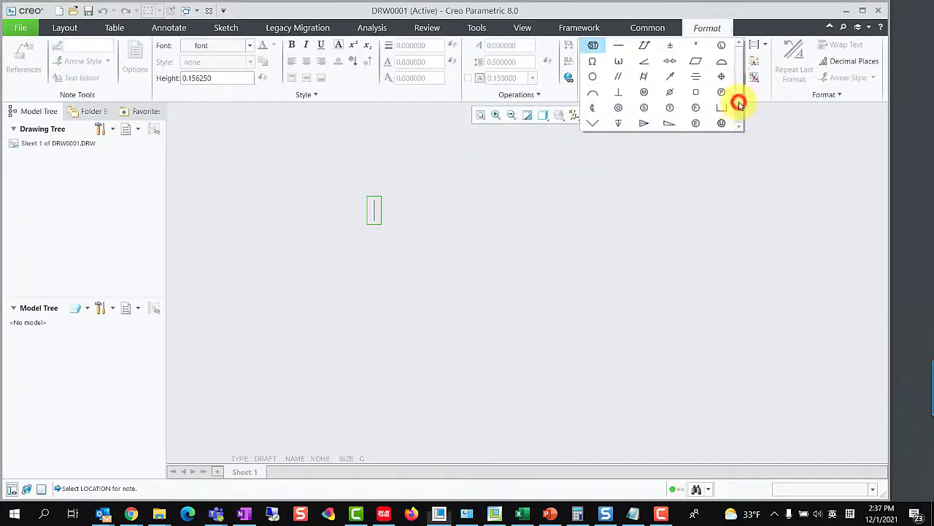